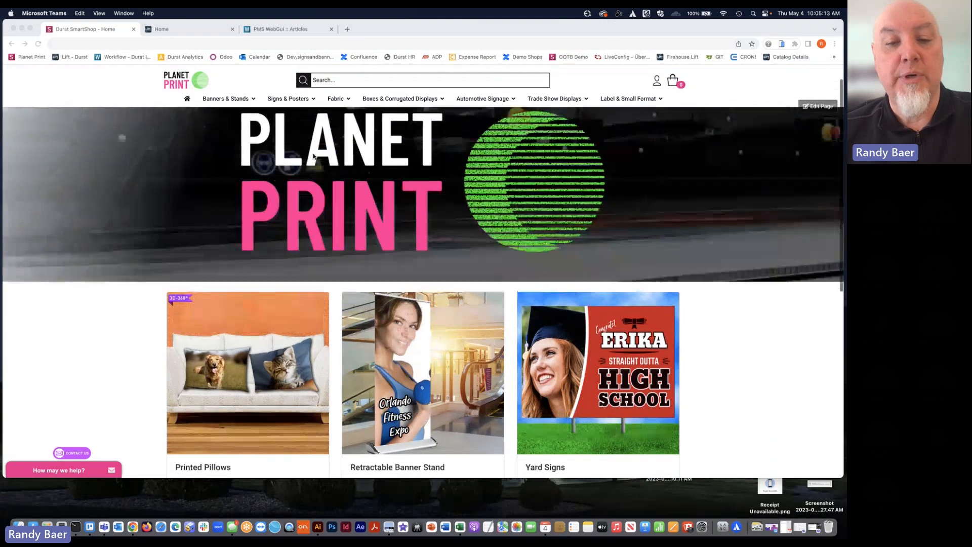
Open the Retractable Banner Stand product and start designing it online
scroll(324, 247, "down", 2)
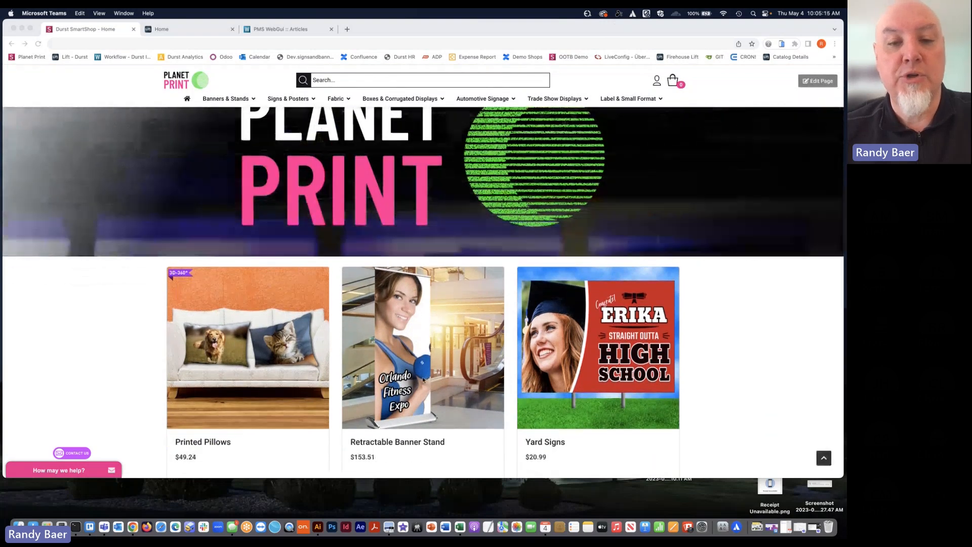
left_click(375, 430)
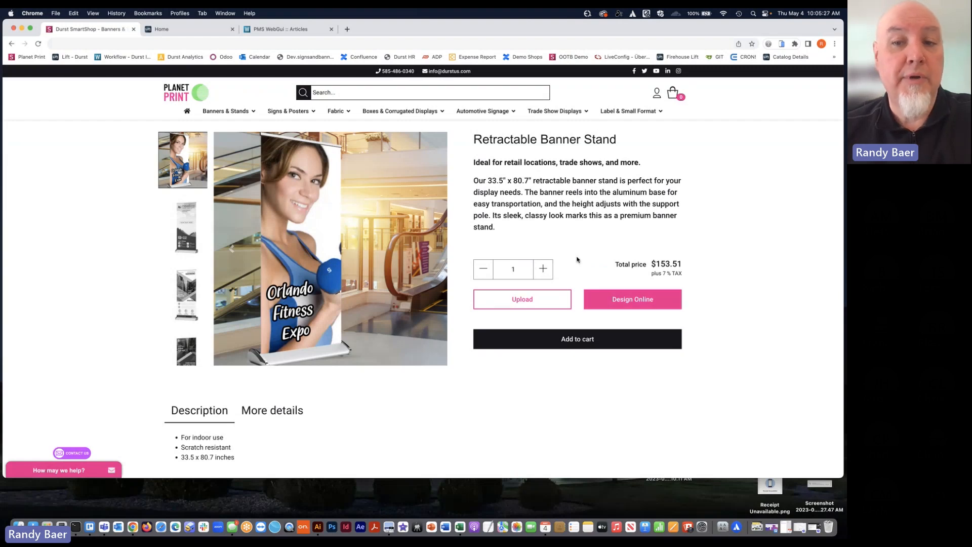
left_click(617, 303)
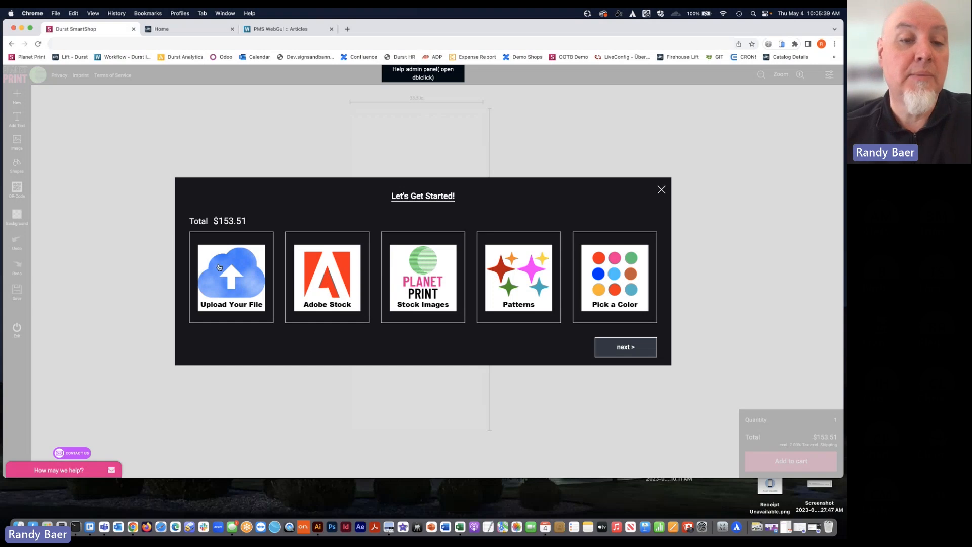
Upload dragonconpolebanner.jpg from the Fespa 2023 folder and place it on the banner with its background kept
left_click(219, 268)
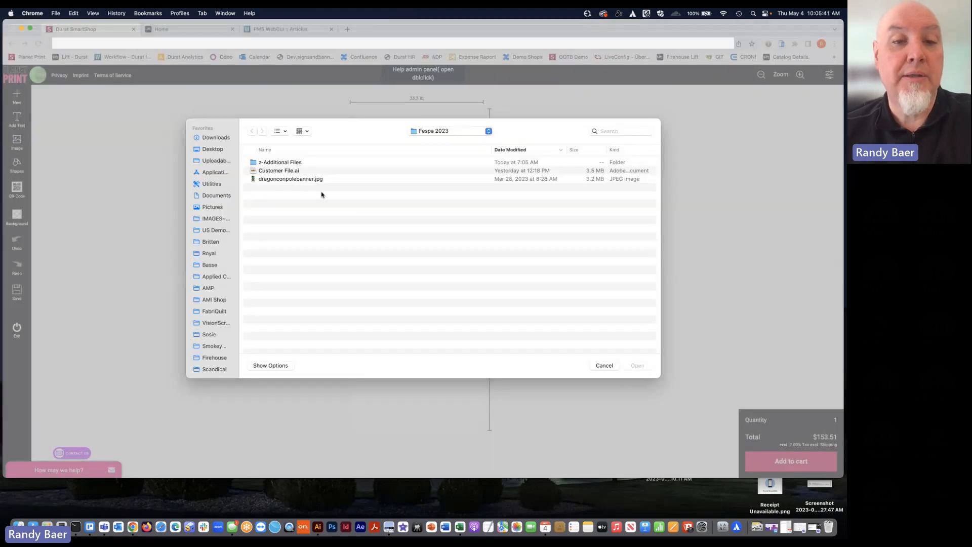
left_click(290, 178)
double_click(290, 178)
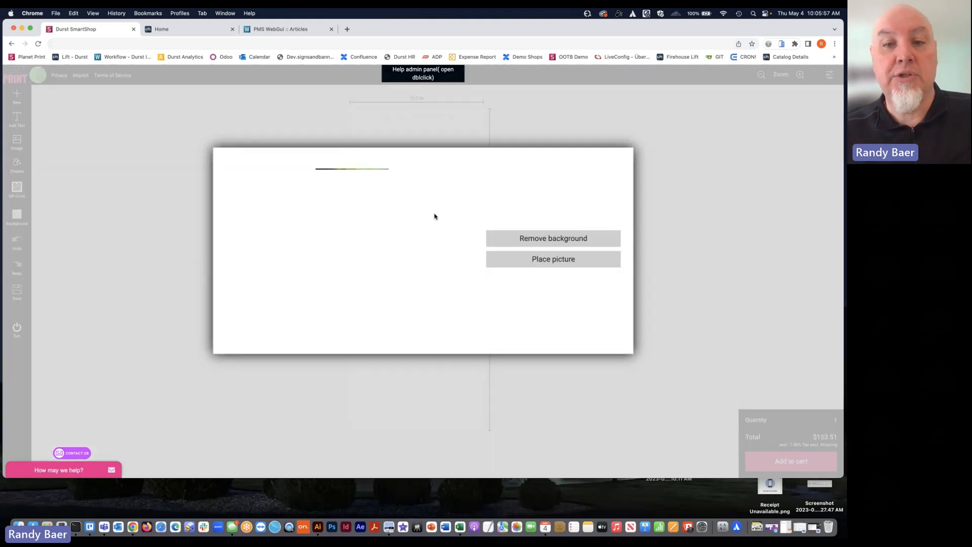
left_click(534, 260)
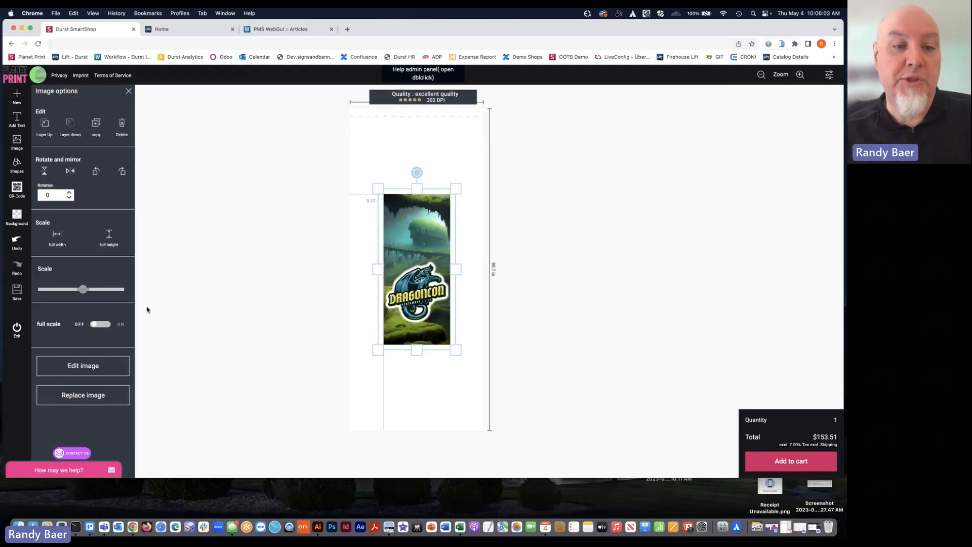
Turn on full scale for the placed image, fit it over the banner and open the add-to-cart preview
left_click(100, 324)
left_click_drag(444, 244, 434, 242)
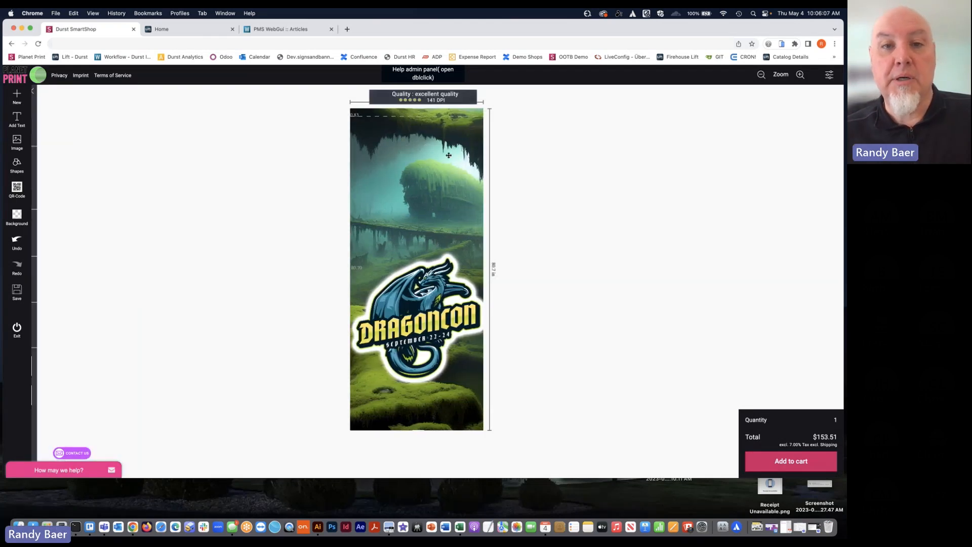
left_click(834, 462)
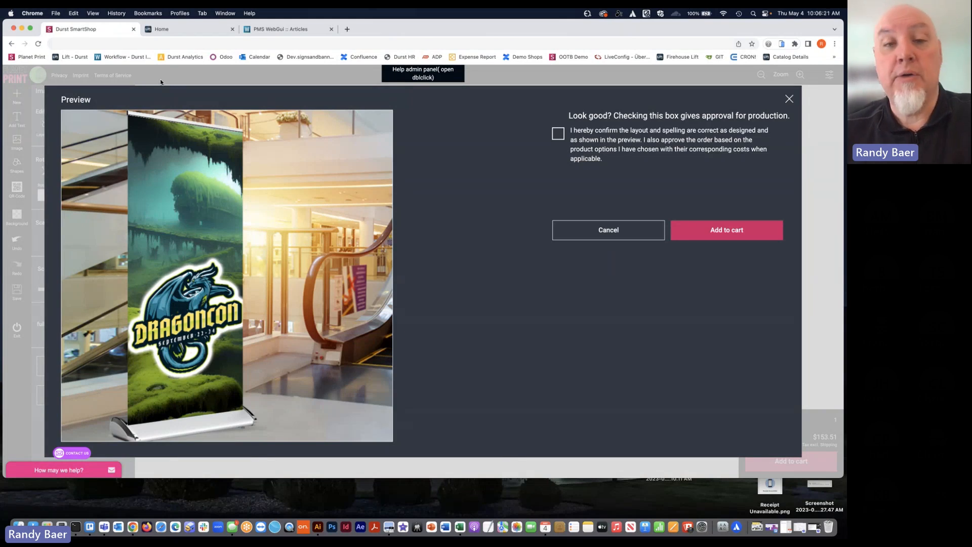
Switch to Lift ERP and review the Durst Planet Print Web Shop order created 05/04/2023, including its line specifications
left_click(173, 30)
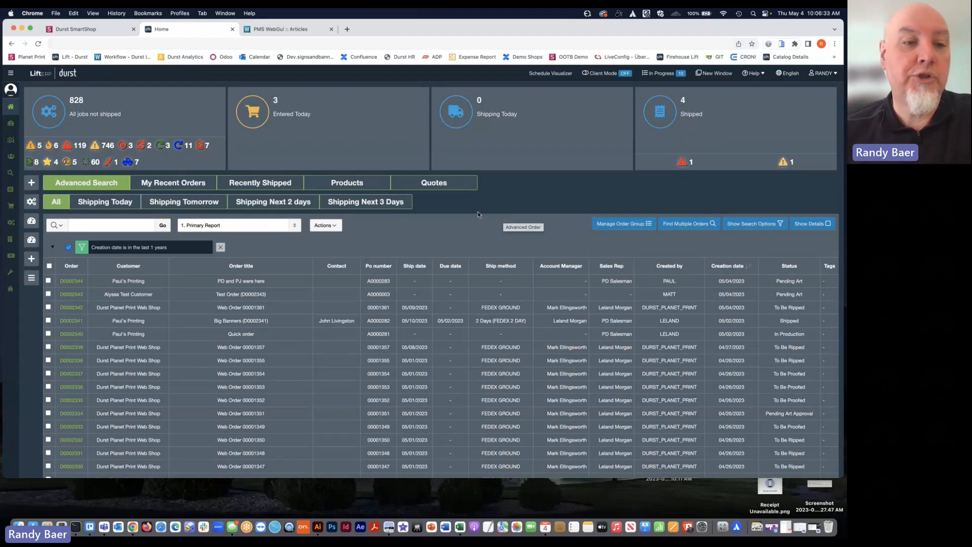
left_click(74, 308)
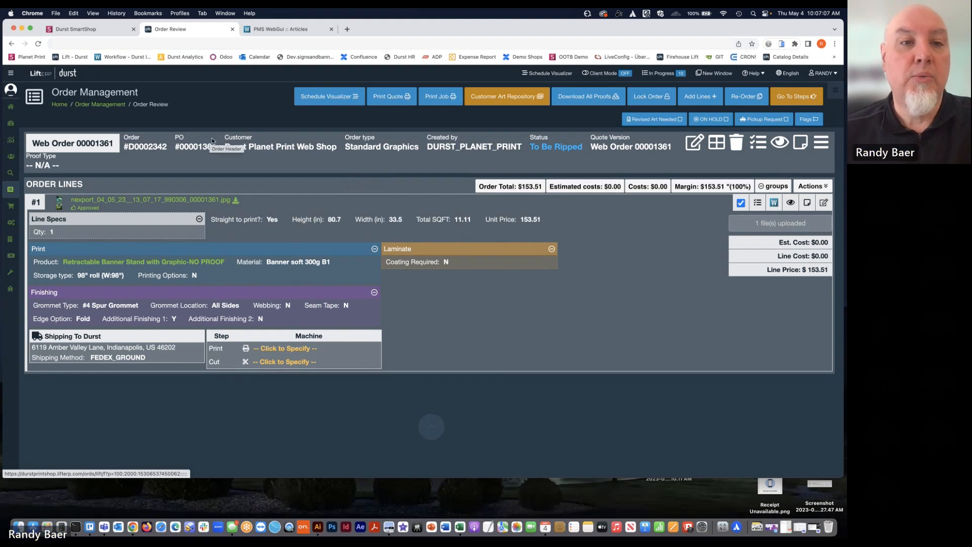
left_click(111, 36)
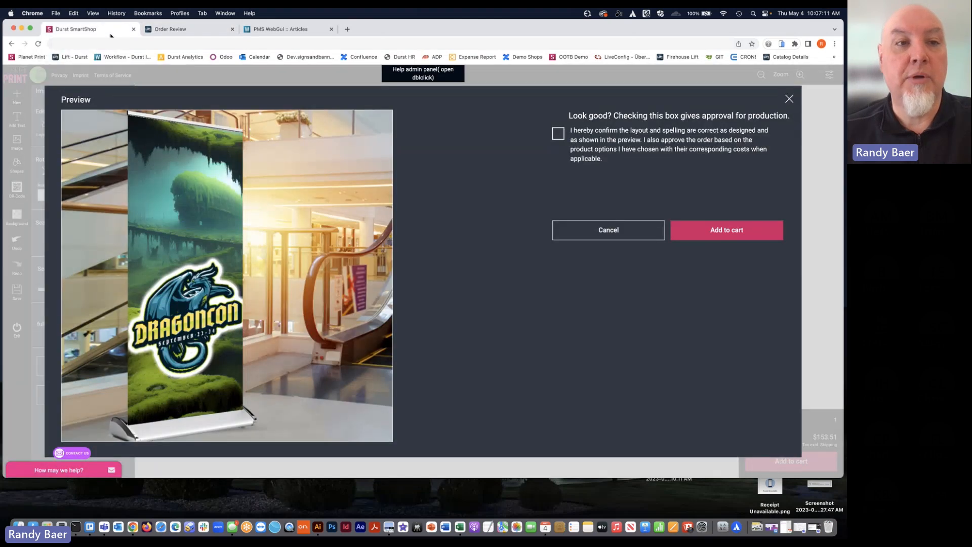
Switch to Durst Workflow, open the web shop banner order's print data and examine its document and production information
left_click(272, 30)
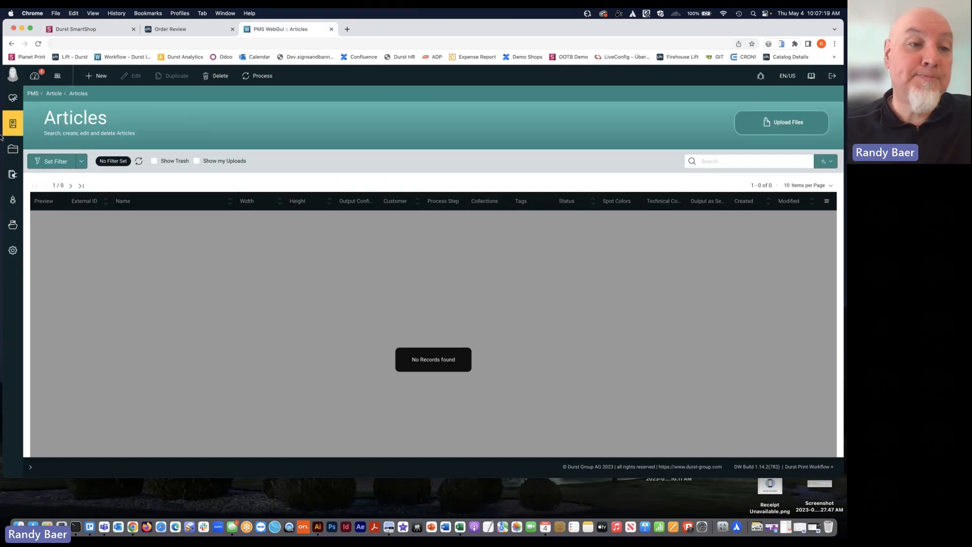
mouse_move(13, 149)
left_click(46, 145)
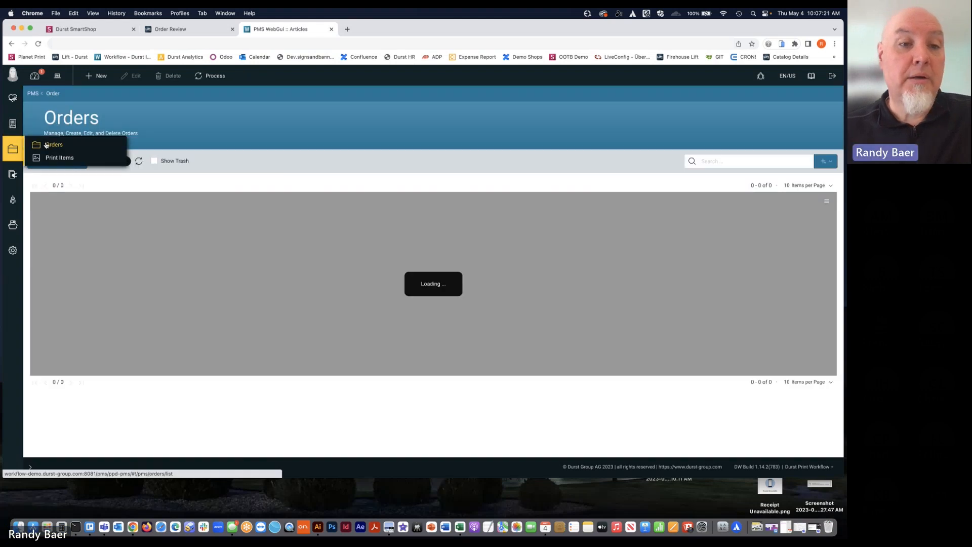
left_click(122, 237)
double_click(131, 300)
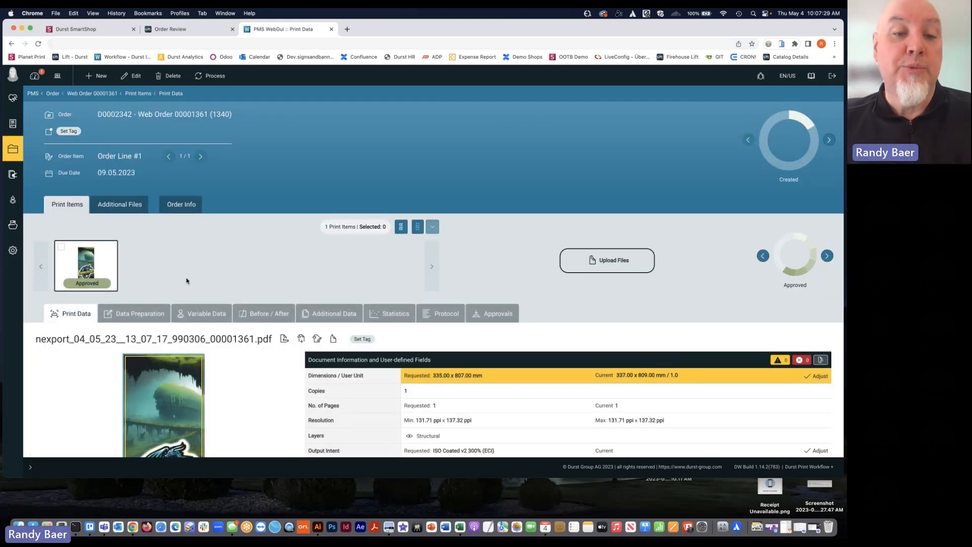
scroll(233, 274, "down", 2)
scroll(233, 272, "down", 1)
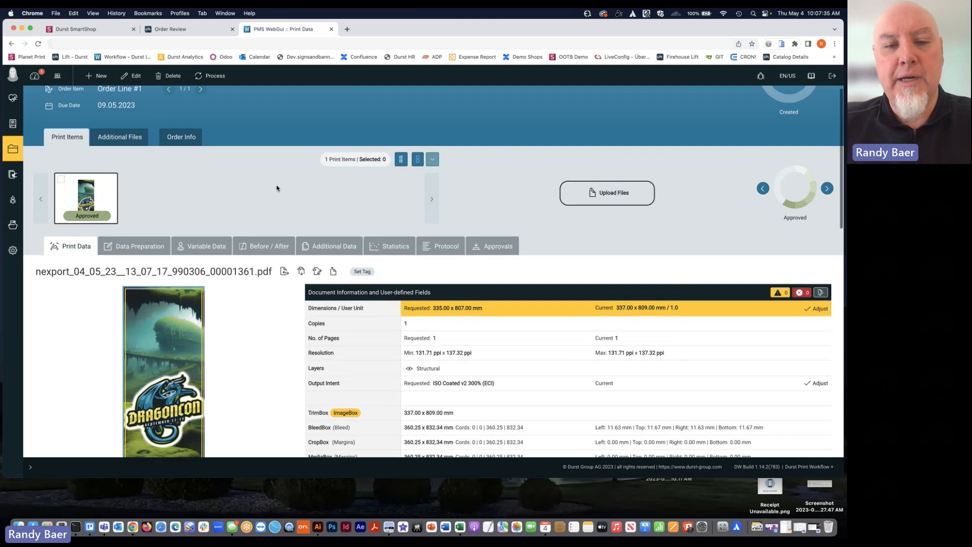
scroll(276, 188, "down", 2)
scroll(276, 188, "down", 3)
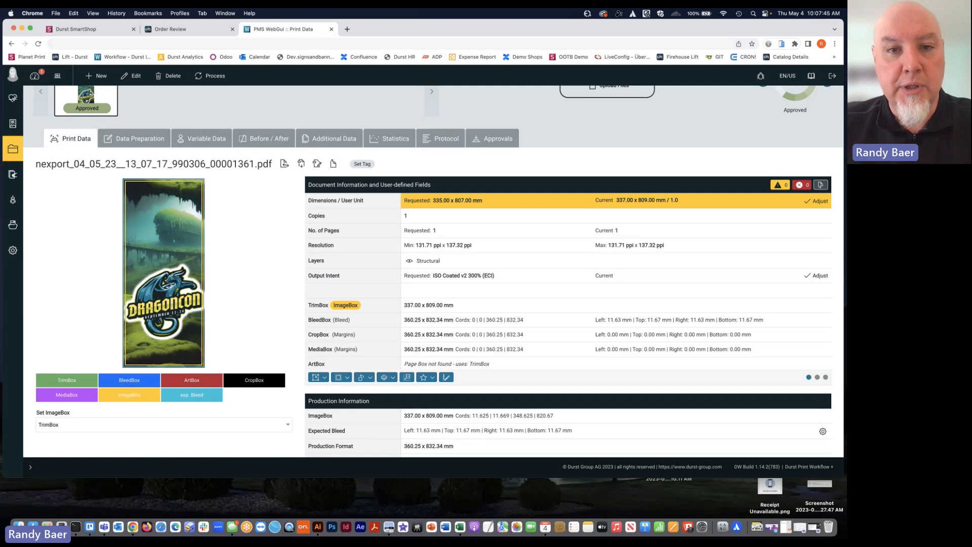
scroll(282, 177, "down", 2)
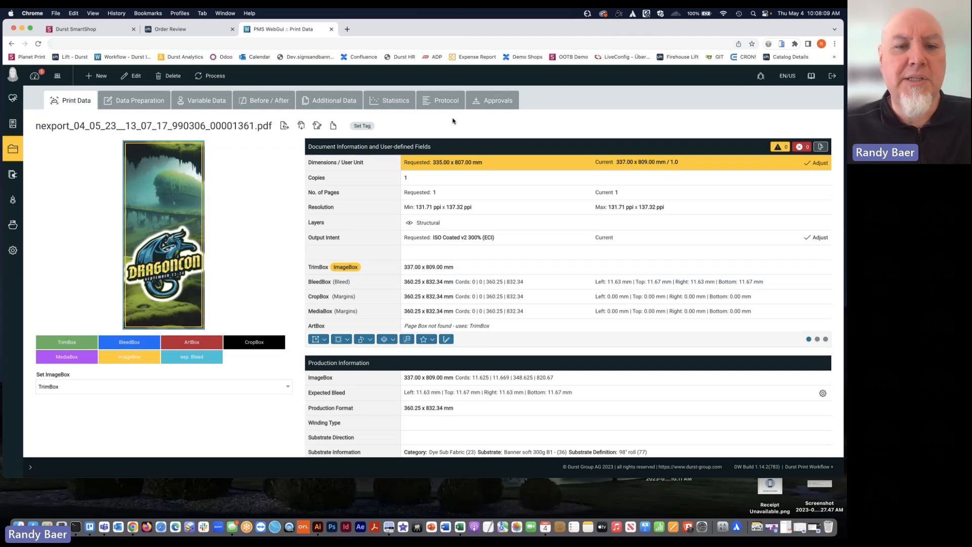
Switch to Adobe Illustrator, open the recent Customer File.ai and examine the crop marks at the artwork's upper-left corner
left_click(317, 526)
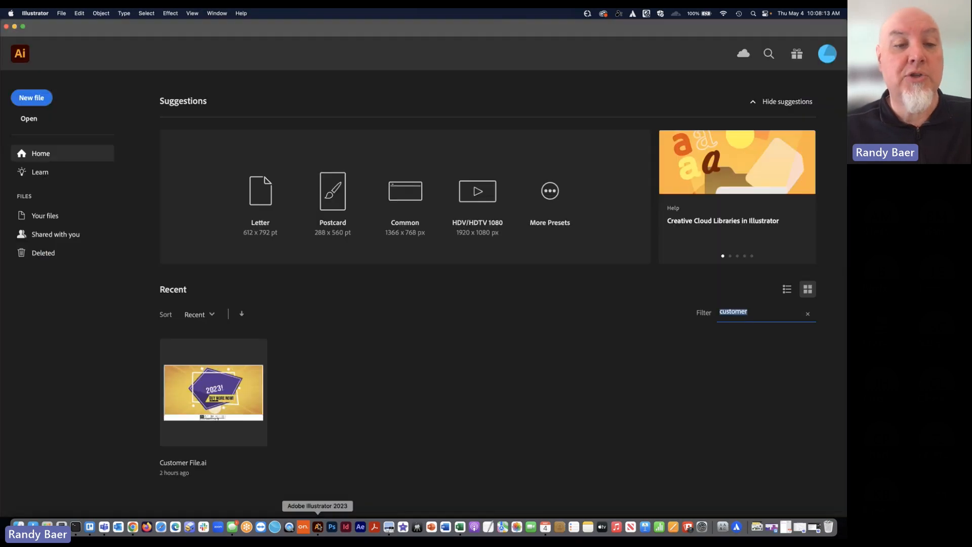
left_click(259, 394)
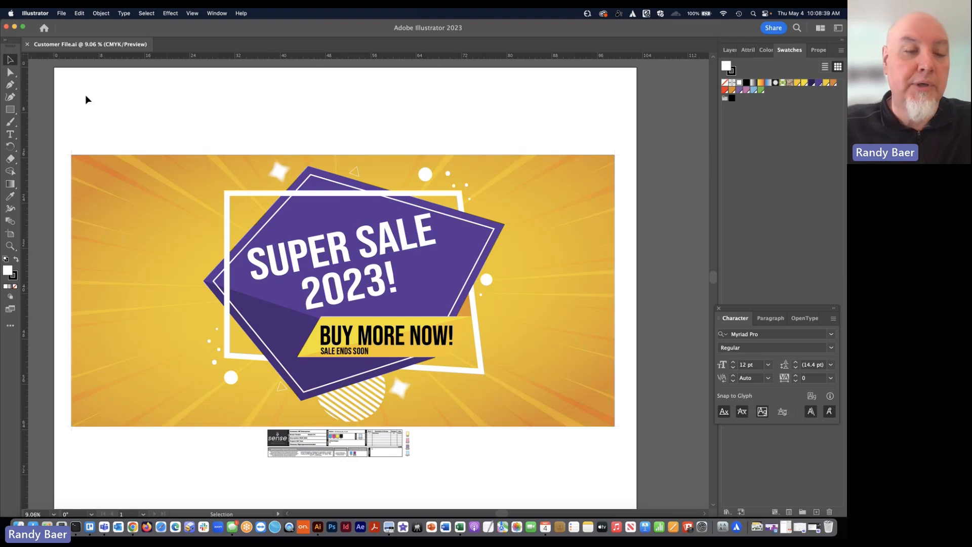
left_click(10, 247)
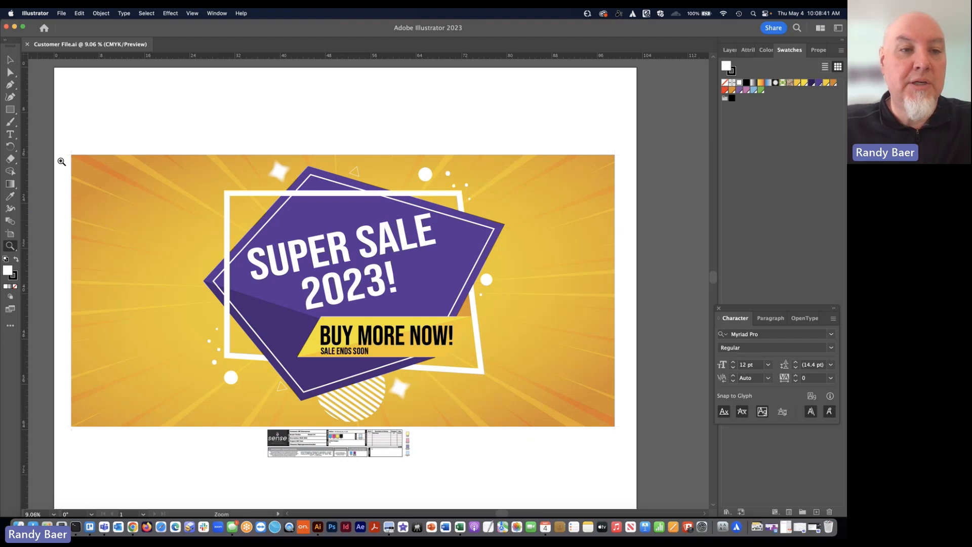
left_click_drag(70, 158, 76, 141)
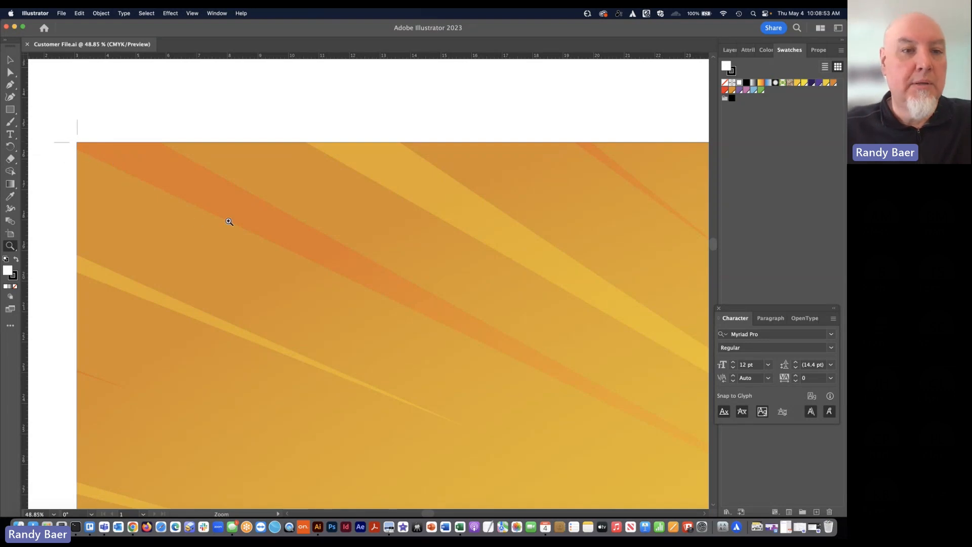
Examine the sale artwork from its yellow background to the purple shape and headline, up close and as a whole
scroll(262, 231, "down", 3)
scroll(262, 230, "right", 2)
scroll(262, 231, "down", 3)
scroll(262, 231, "right", 10)
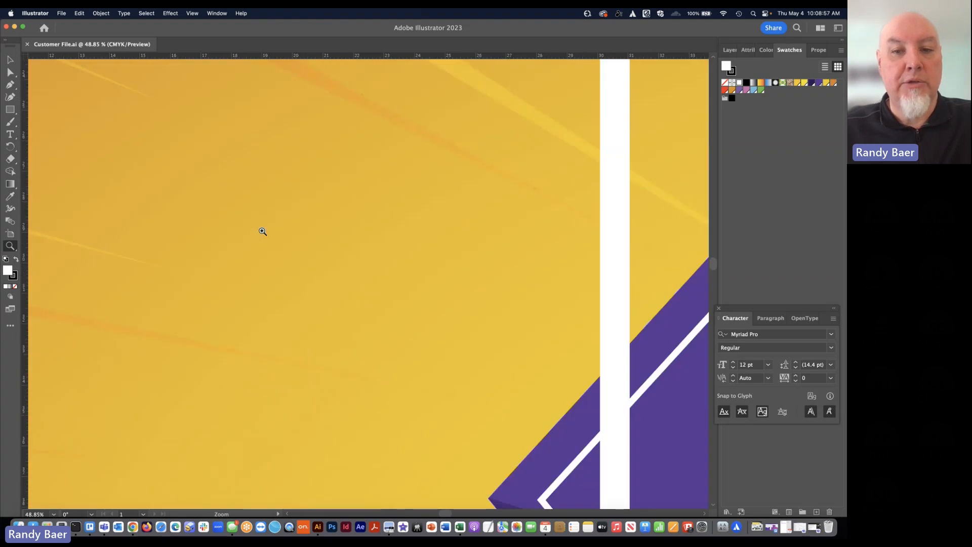
scroll(262, 231, "down", 3)
scroll(262, 231, "right", 10)
left_click(11, 61)
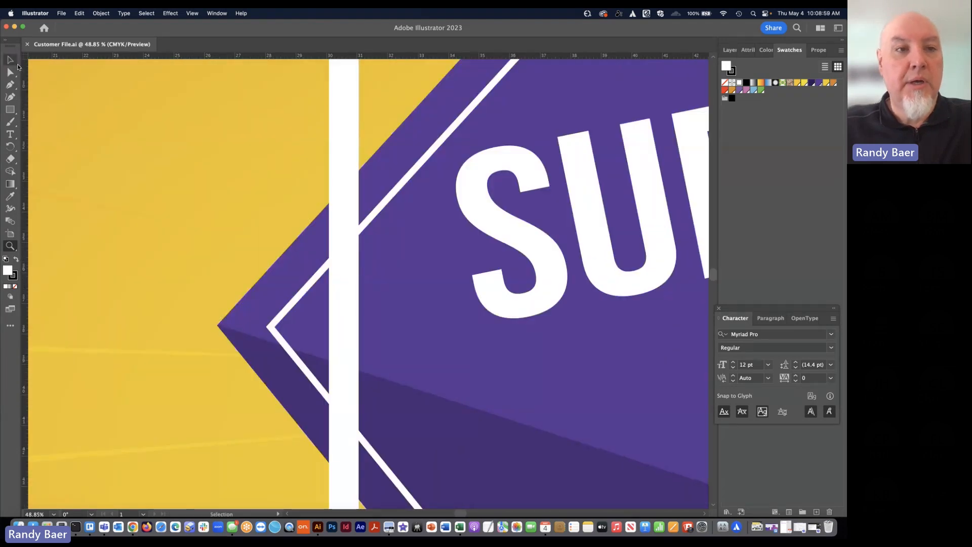
left_click(10, 60)
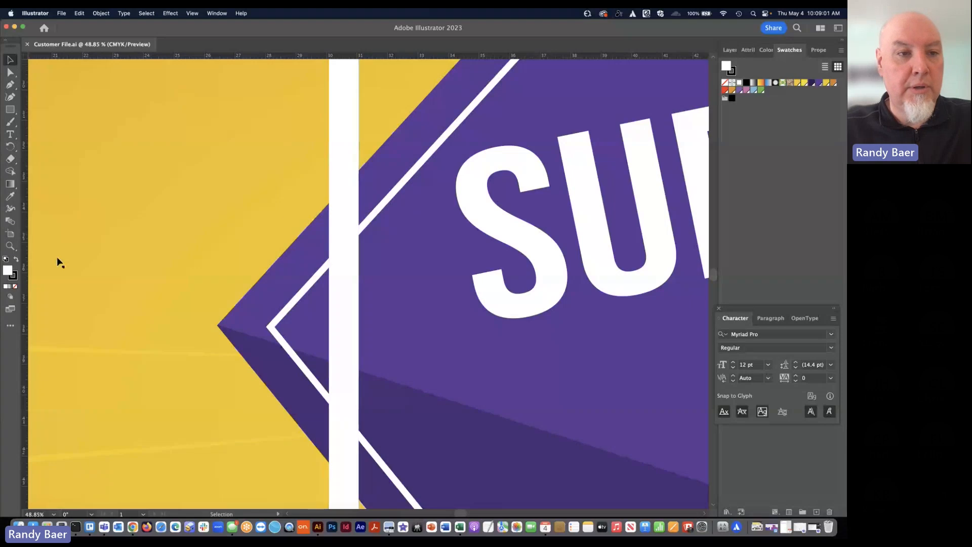
left_click(10, 246)
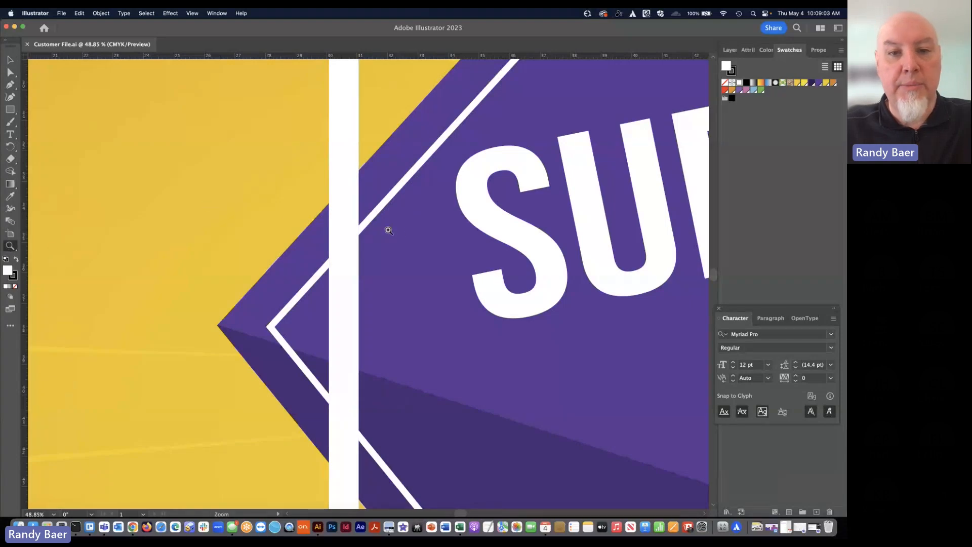
left_click(406, 231, "alt")
left_click(403, 227, "alt")
left_click(477, 217, "alt")
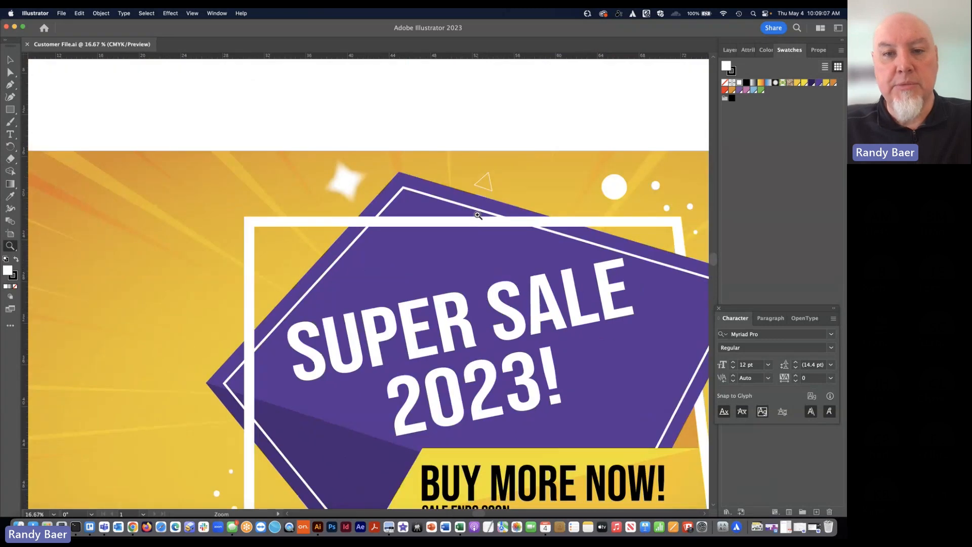
scroll(477, 215, "down", 5)
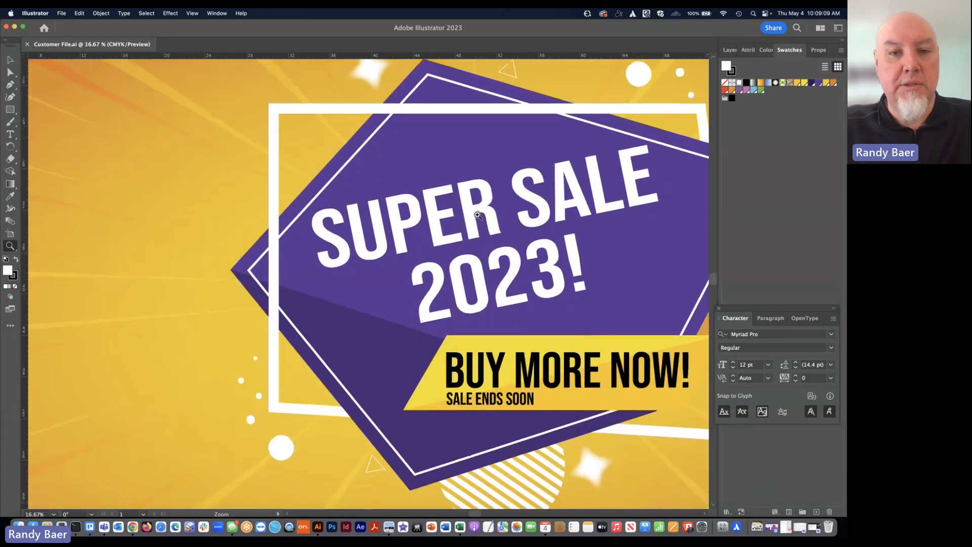
key("super+0")
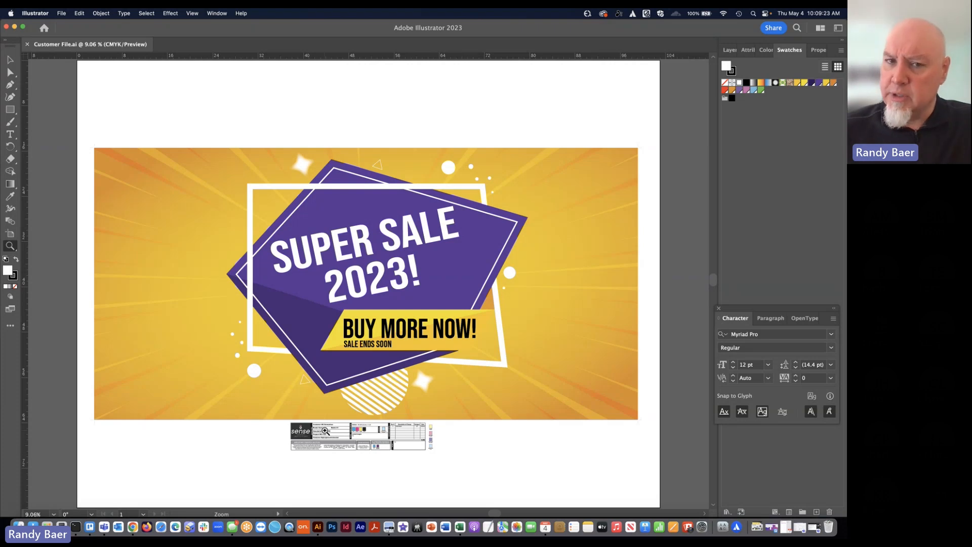
Select characters in the "SUPER SALE" headline with the Type tool to check whether the text is live
left_click(377, 286)
left_click(377, 286)
left_click(377, 286)
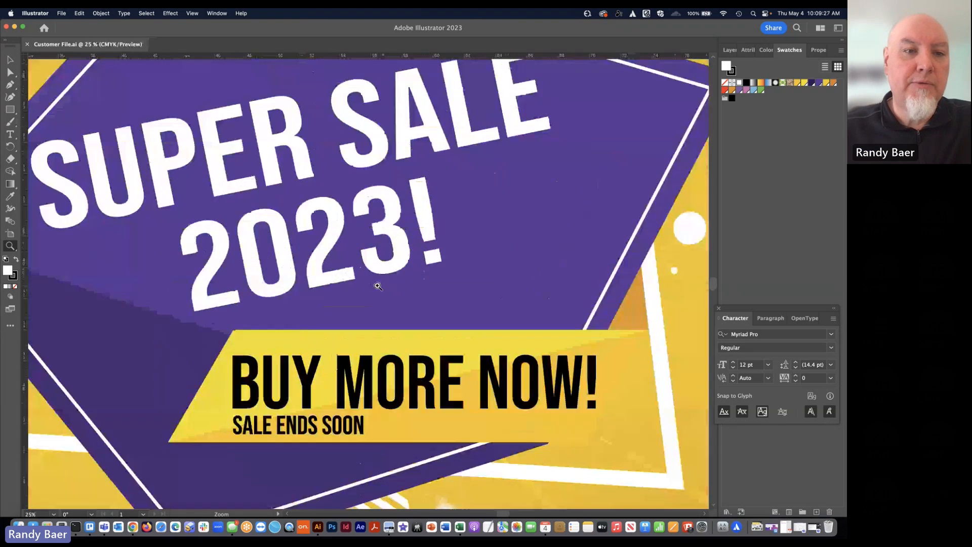
left_click(12, 135)
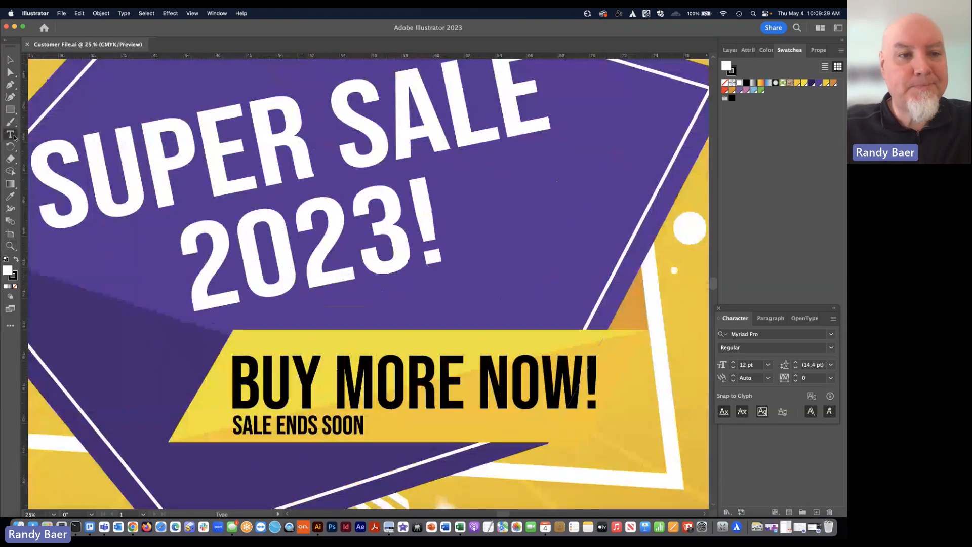
left_click_drag(140, 142, 395, 123)
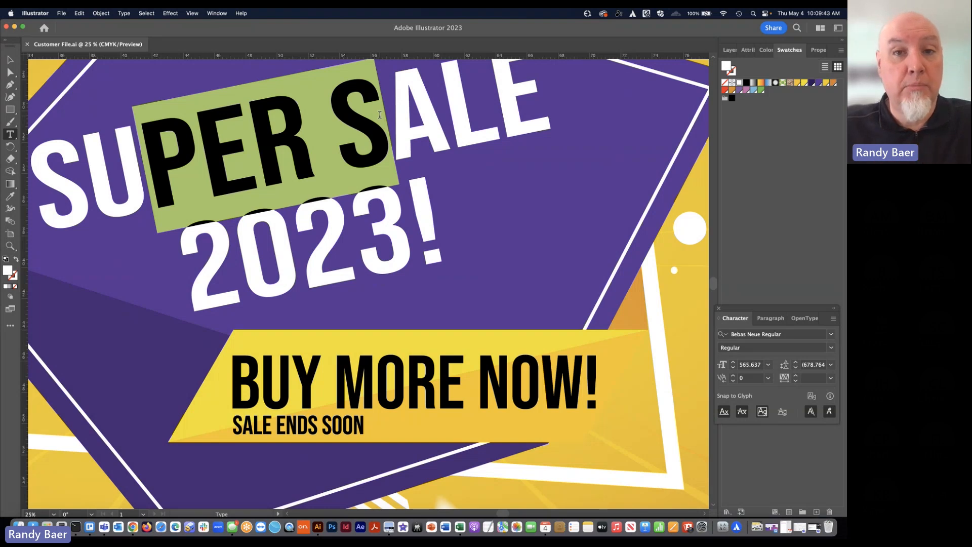
left_click(8, 62)
left_click(7, 63)
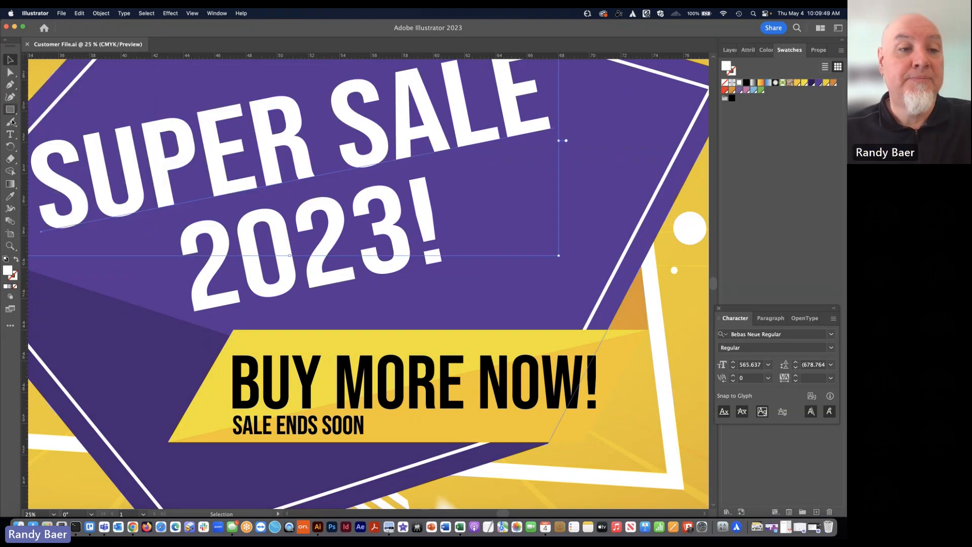
Select characters of the "BUY MORE NOW!" text and check the CMYK values of their black fill
left_click(11, 134)
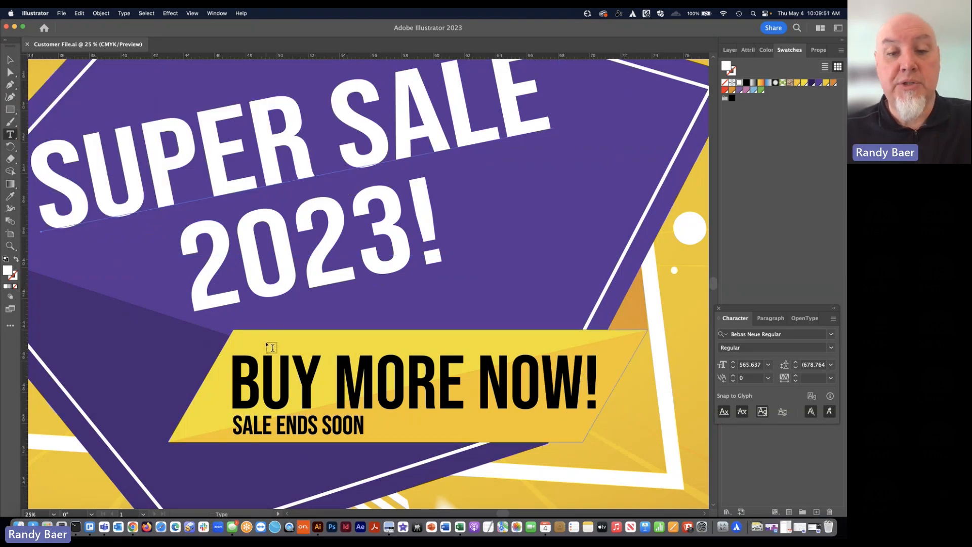
left_click_drag(261, 365, 322, 365)
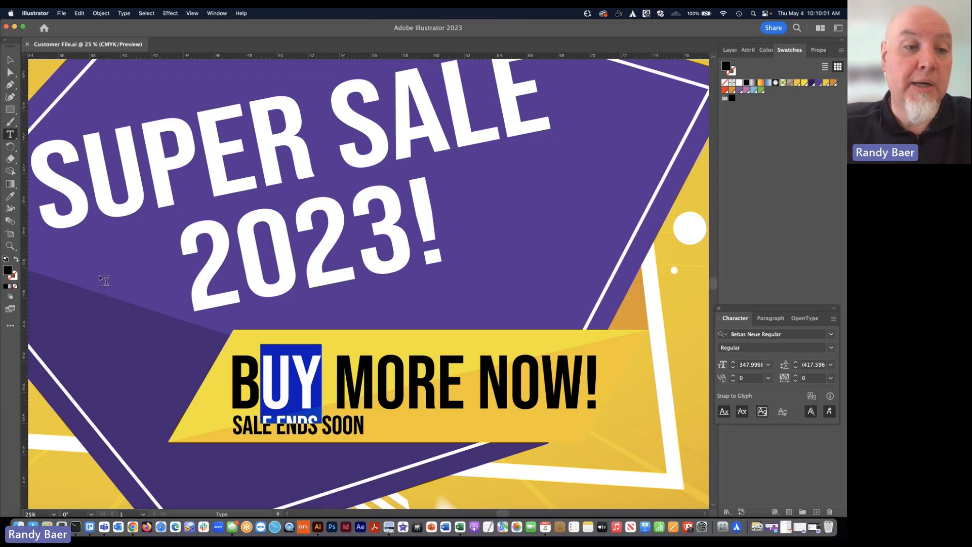
double_click(8, 271)
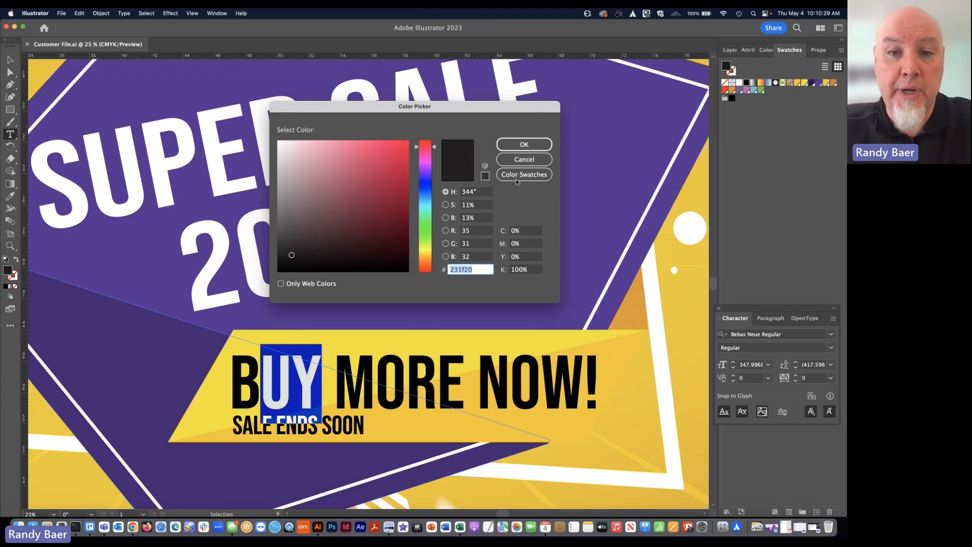
left_click(517, 160)
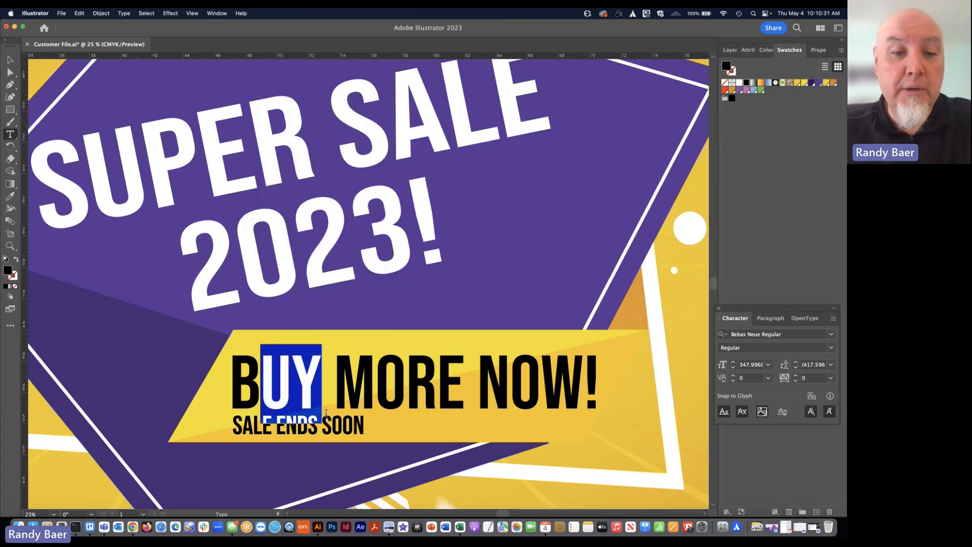
Select characters of the "SALE ENDS SOON" line and check the CMYK values of their black fill
left_click_drag(353, 424, 281, 423)
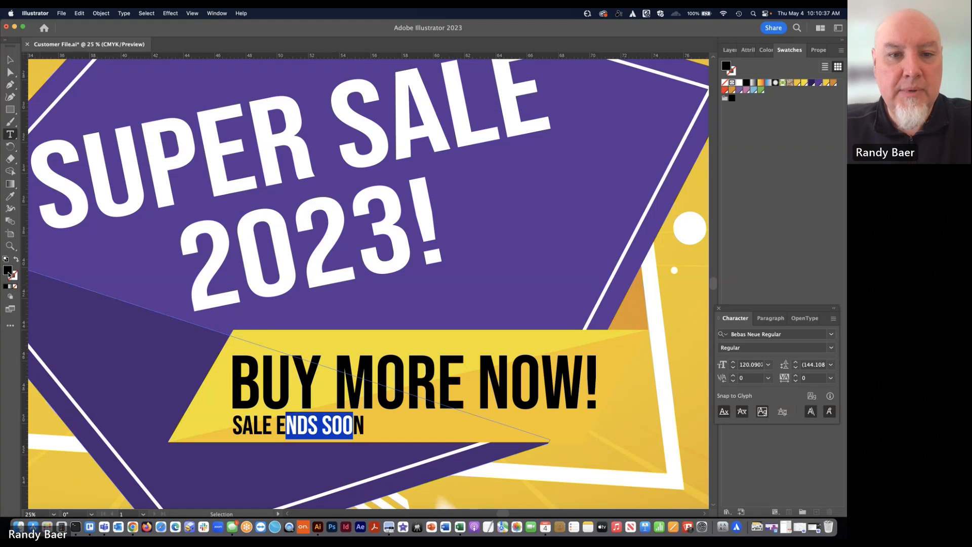
double_click(8, 273)
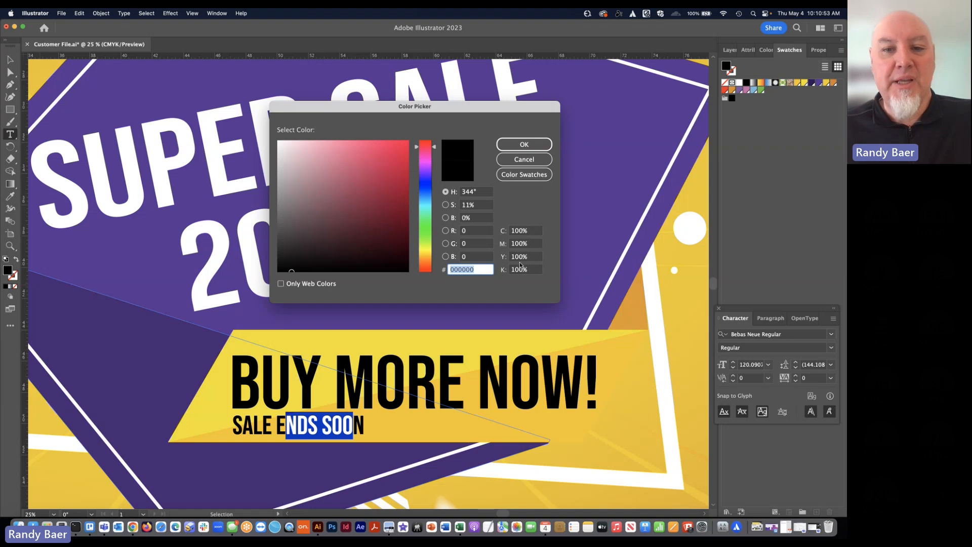
left_click(523, 160)
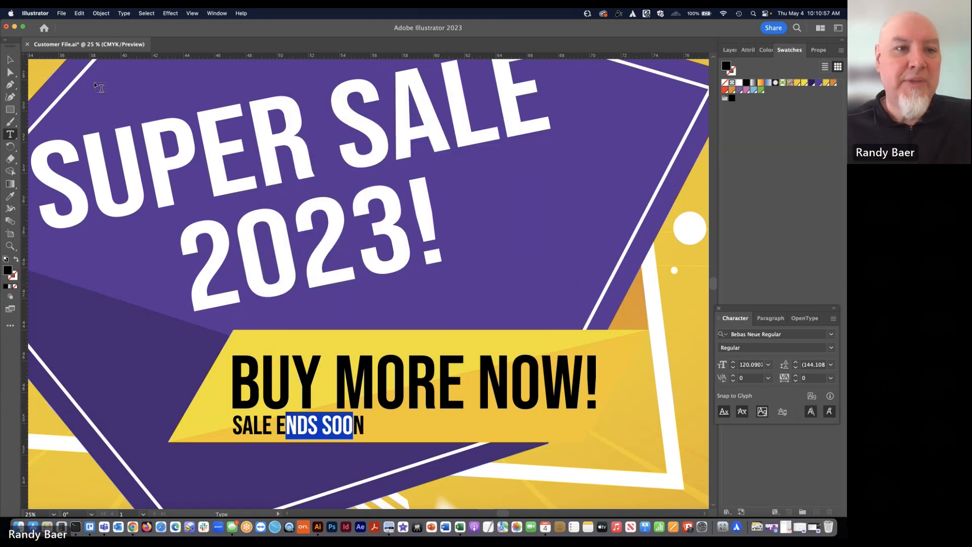
Inspect the Violet swatch's options, close them without changes, and return to the whole artboard
left_click(8, 60)
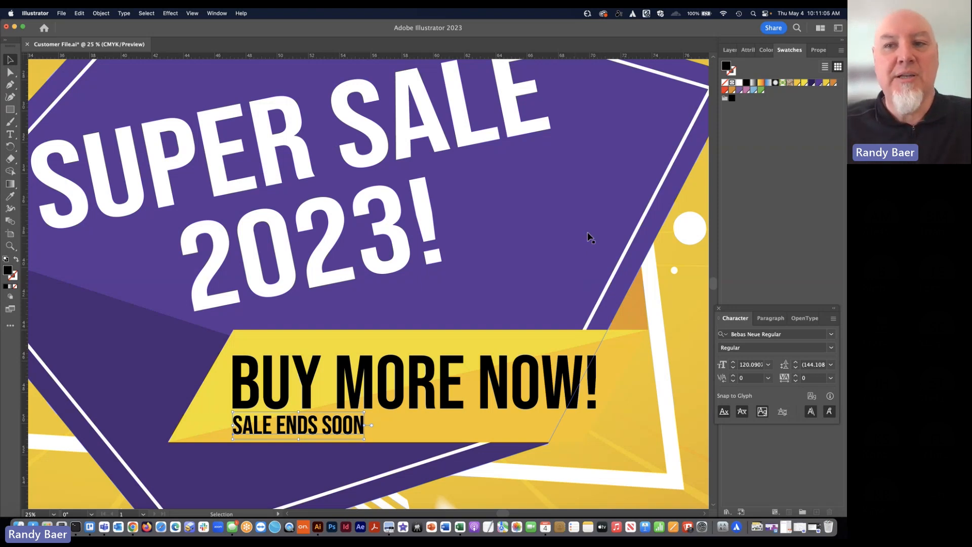
double_click(818, 83)
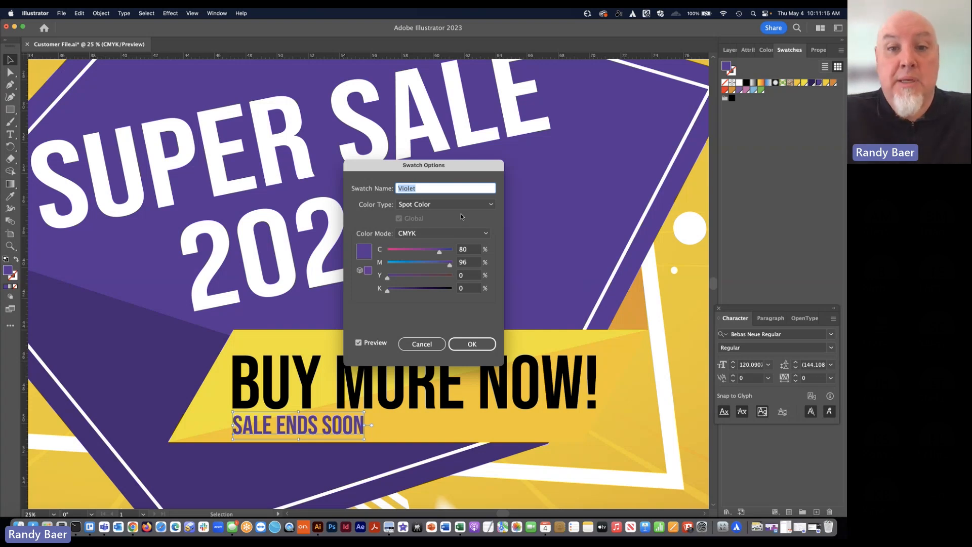
left_click(430, 344)
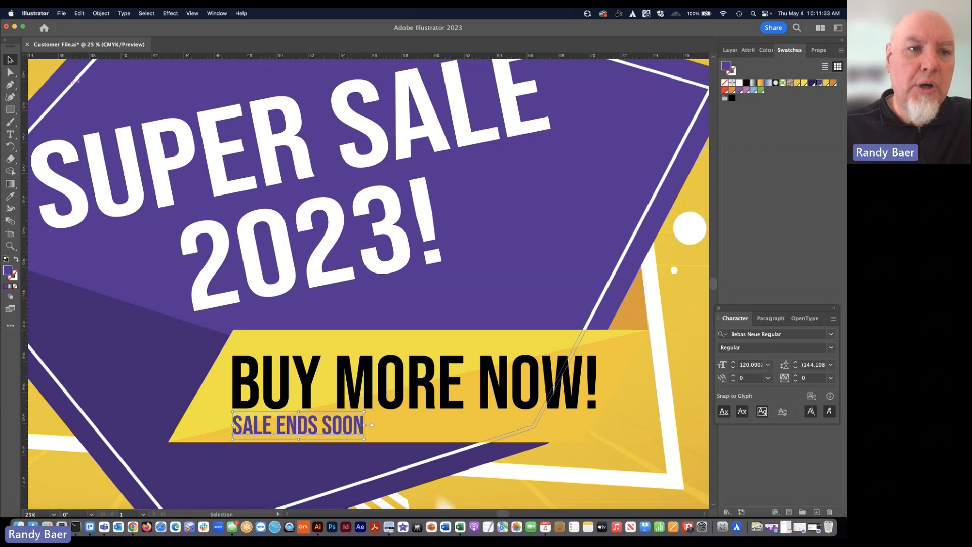
key("super+0")
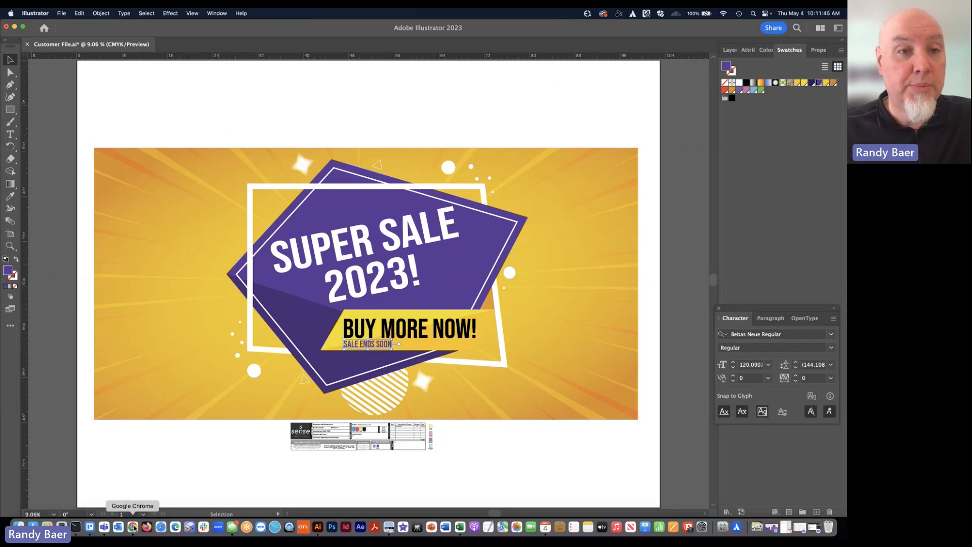
Switch to Durst Workflow in Chrome and upload Customer File.ai as a new article
left_click(132, 526)
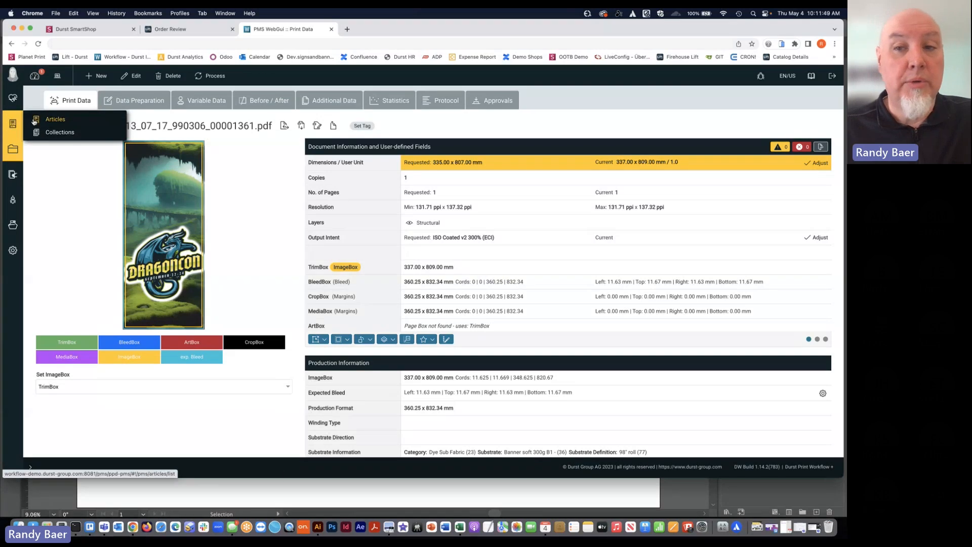
left_click(55, 119)
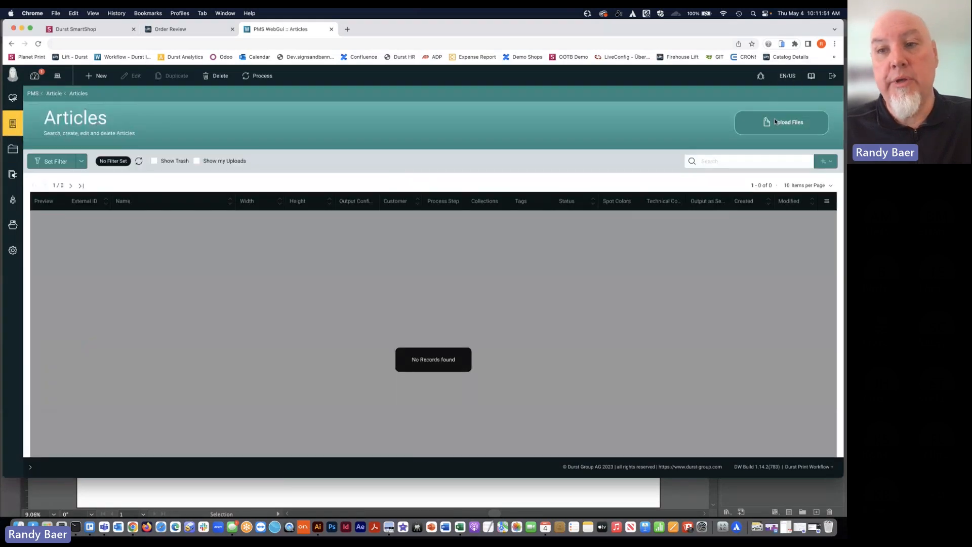
left_click(775, 125)
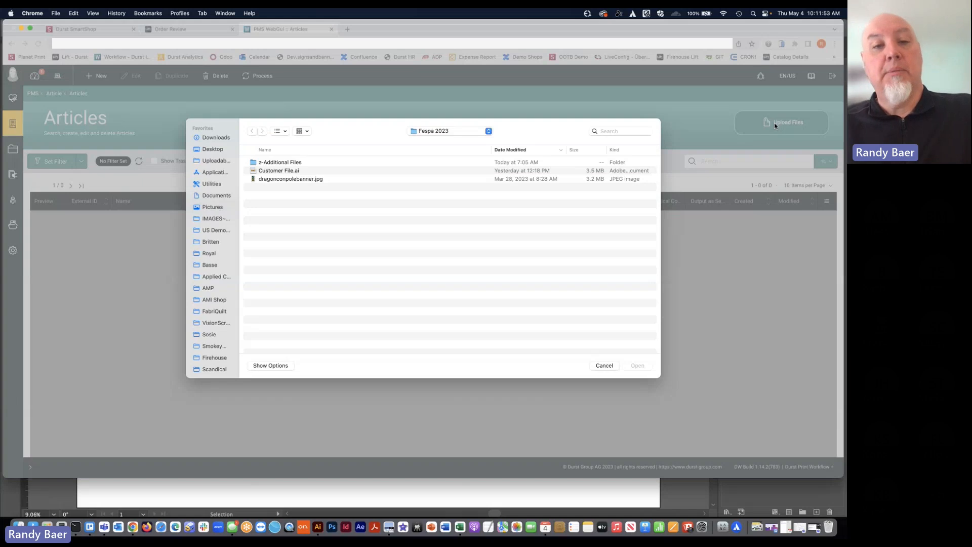
double_click(342, 170)
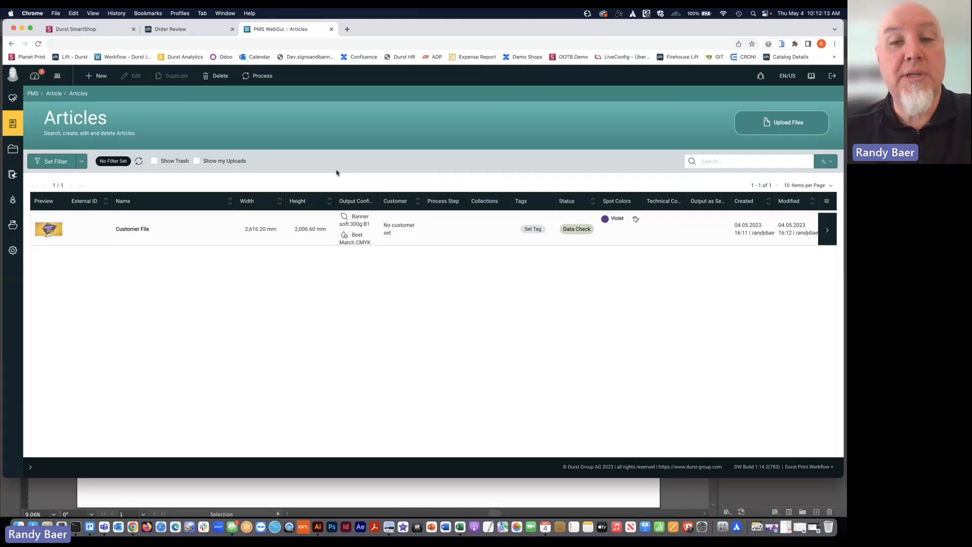
Open the Customer File article and examine its print data, including page boxes and production information
double_click(160, 236)
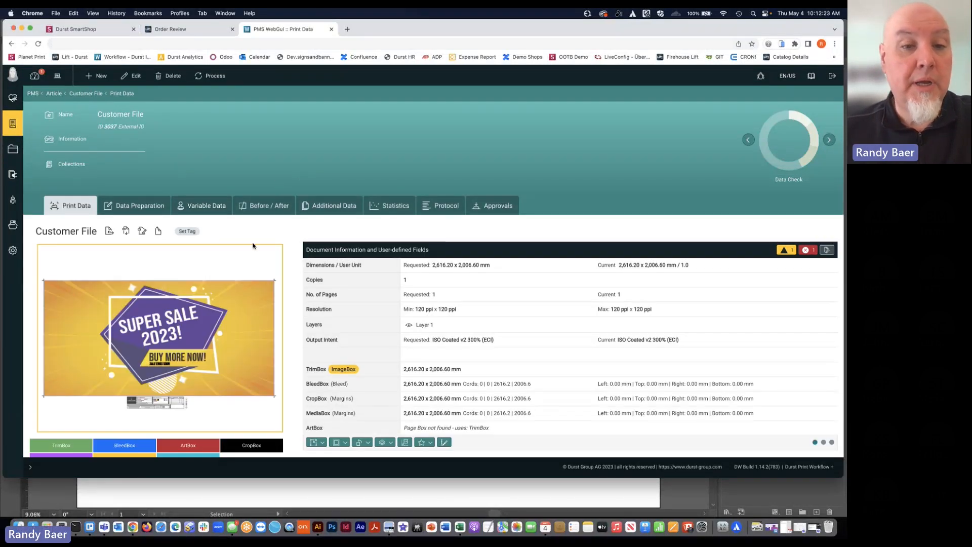
scroll(253, 246, "down", 5)
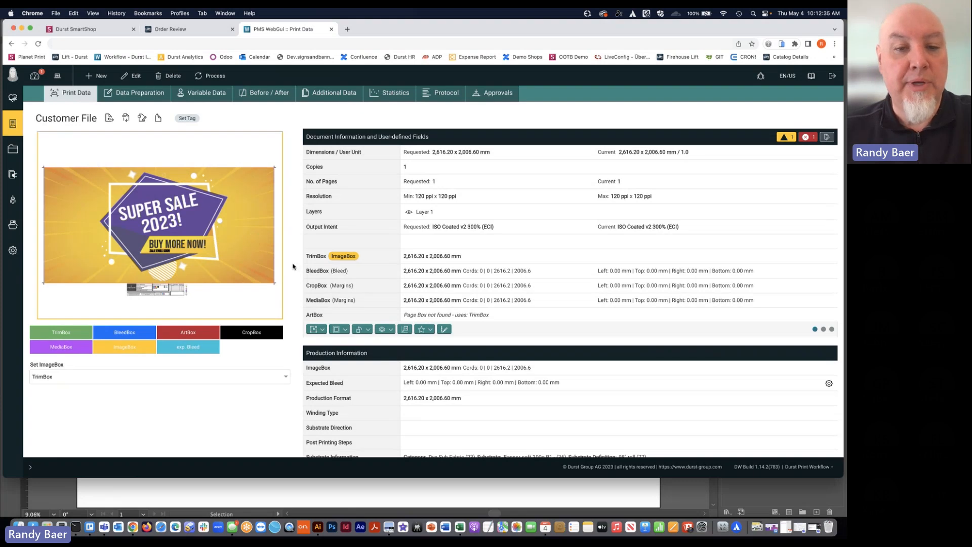
scroll(292, 266, "down", 2)
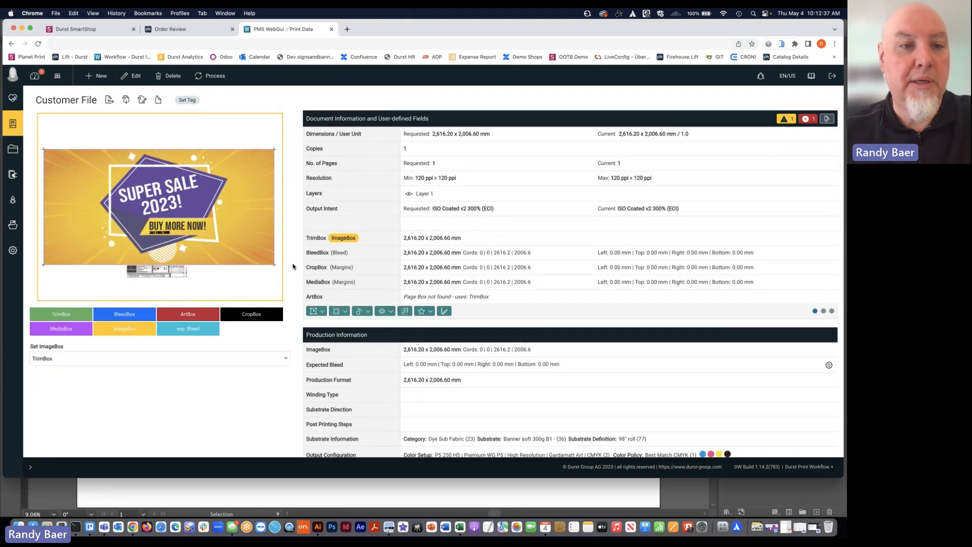
Analyze the article's preview up close at "BUY MORE NOW!" and "SALE ENDS SOON" to compare the two blacks, and close it
left_click(103, 236)
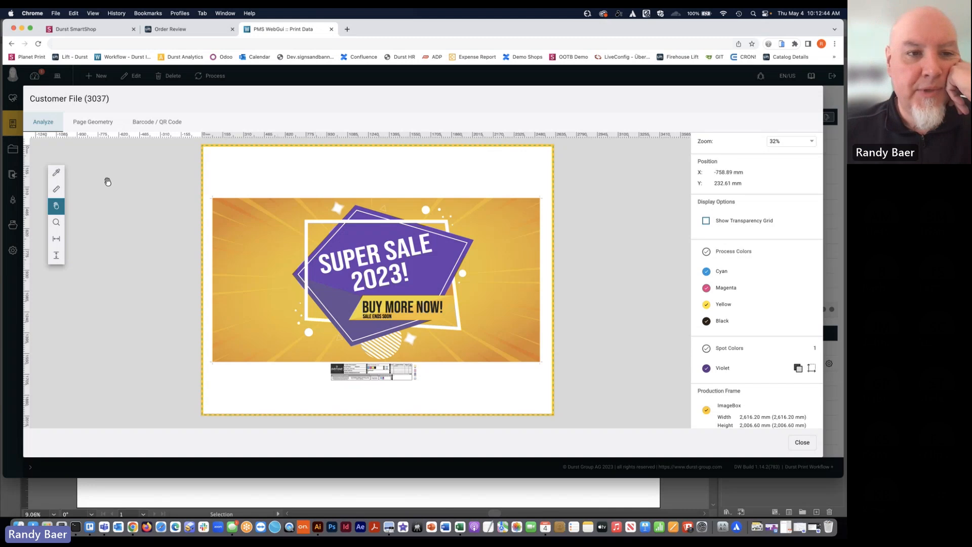
left_click(56, 222)
scroll(376, 306, "up", 10)
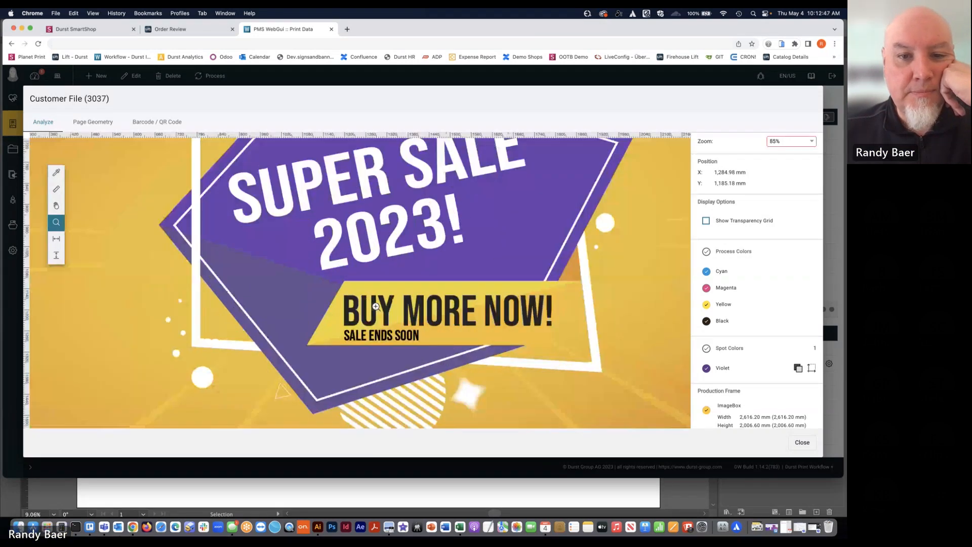
scroll(373, 306, "down", 5)
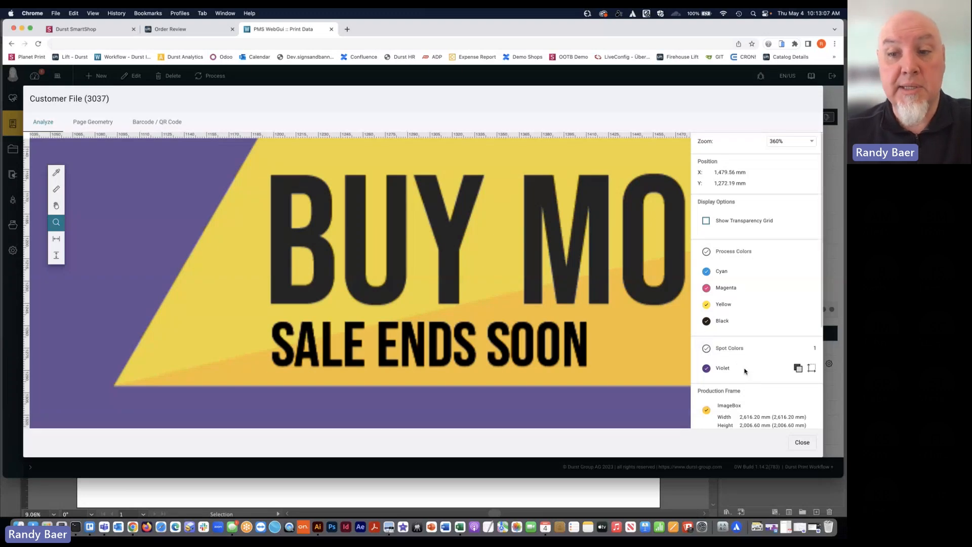
left_click(805, 445)
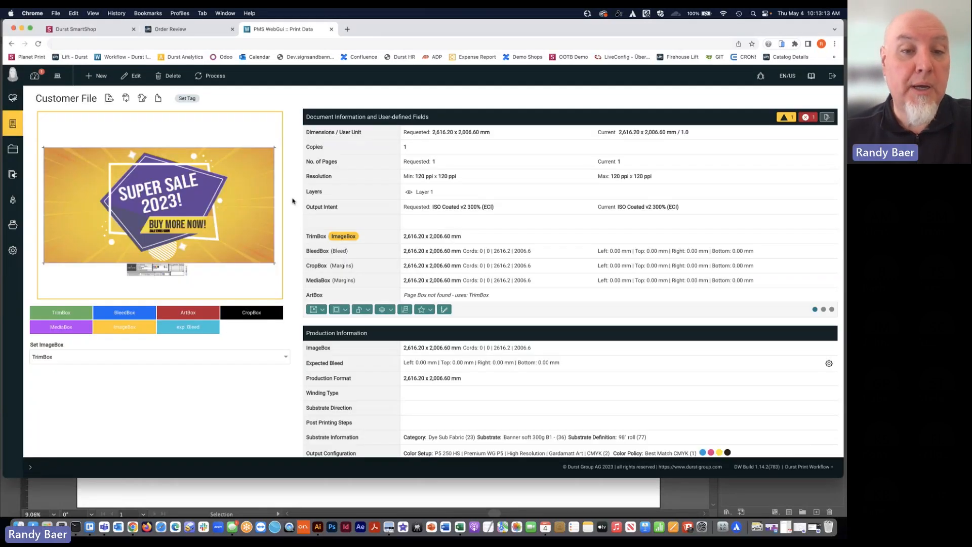
Examine the article's fonts, process colors, spot colors and separations for production problems
scroll(293, 201, "down", 4)
scroll(293, 201, "down", 2)
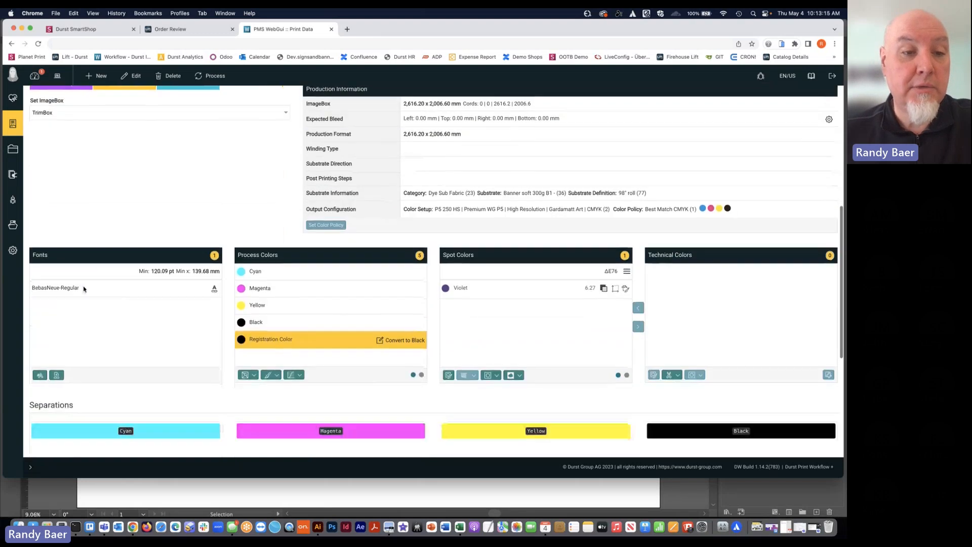
mouse_move(92, 289)
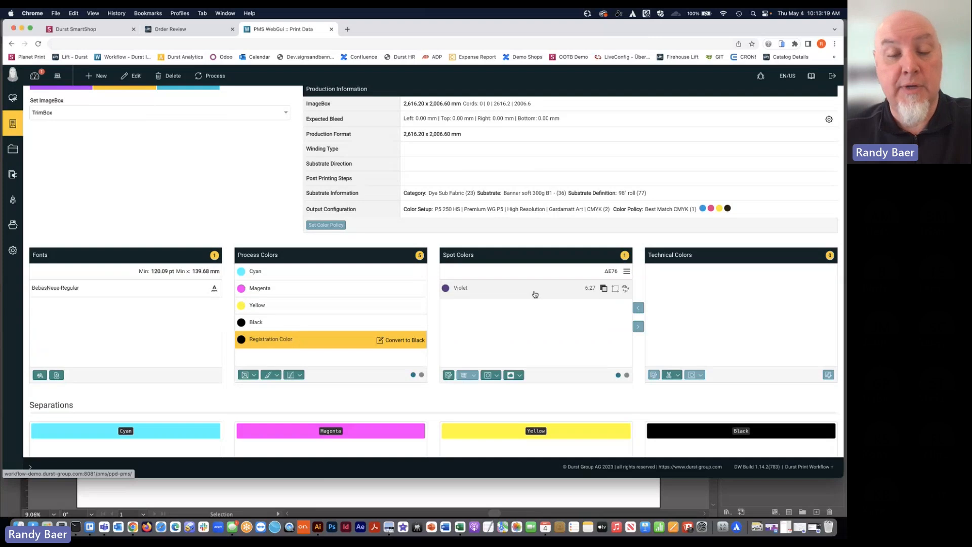
scroll(535, 294, "down", 1)
scroll(535, 294, "down", 2)
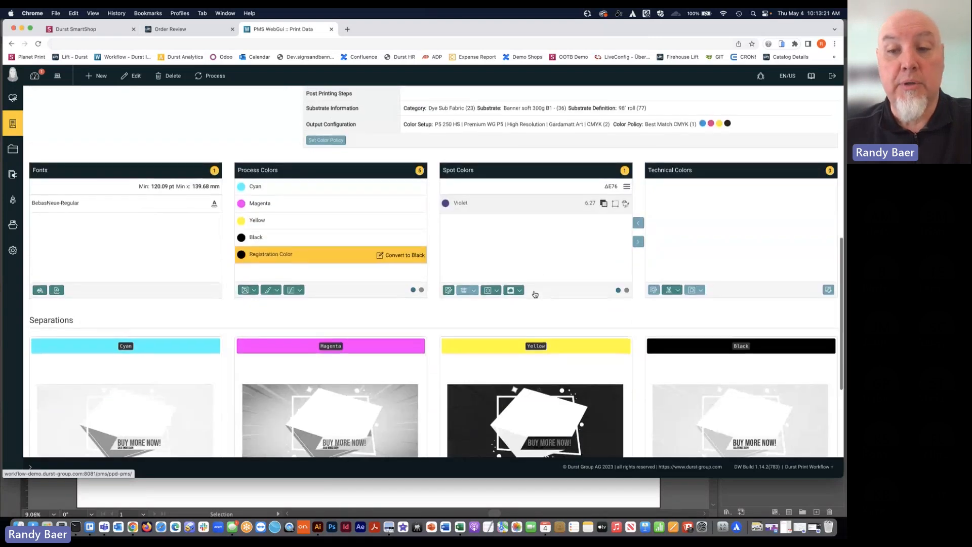
scroll(535, 294, "down", 3)
scroll(535, 294, "up", 10)
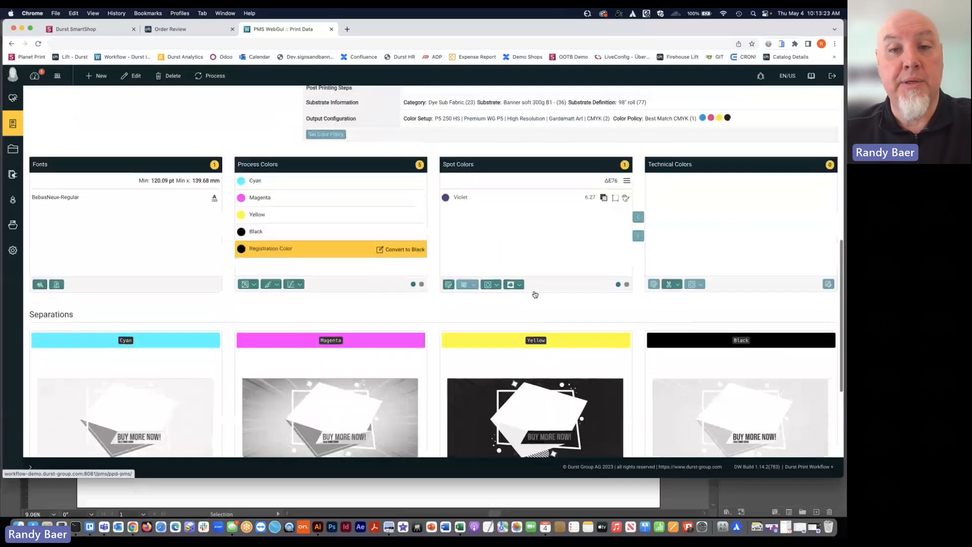
scroll(534, 294, "up", 1)
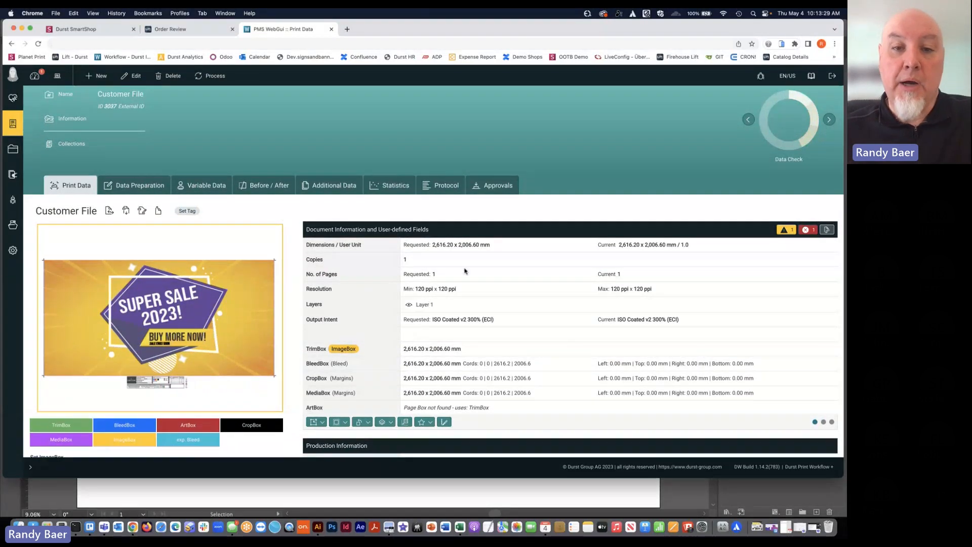
Apply the Webinar Demo fixup chain to the Customer File article and review the resulting print data
scroll(428, 226, "down", 3)
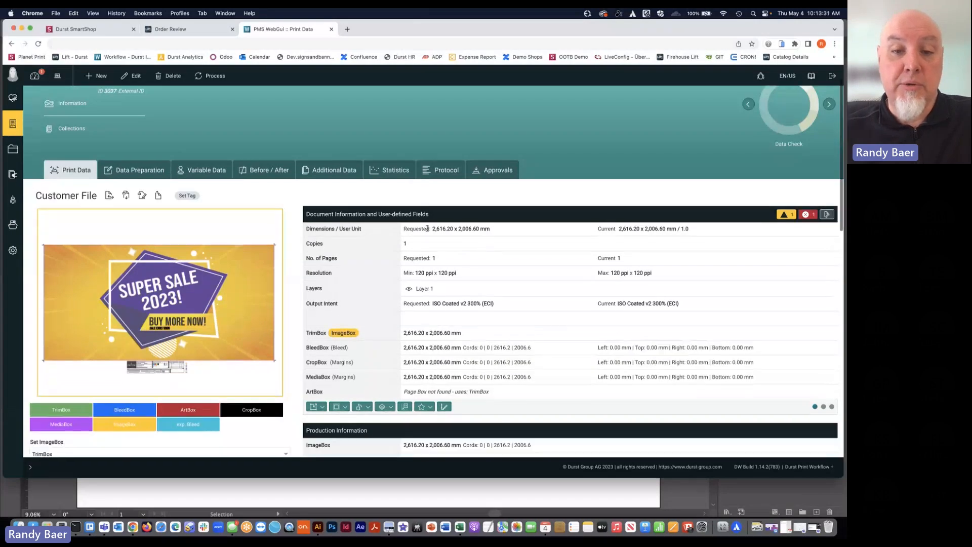
scroll(435, 253, "down", 1)
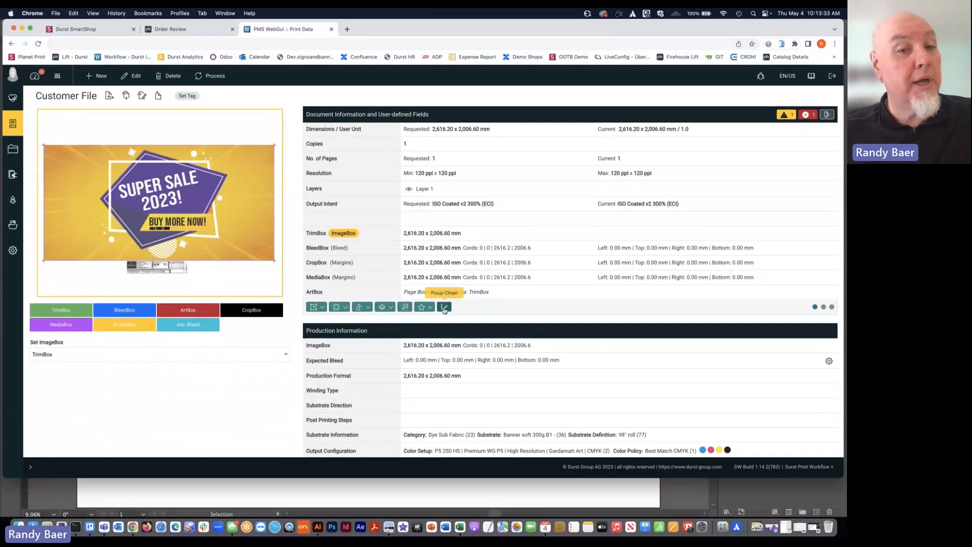
left_click(444, 307)
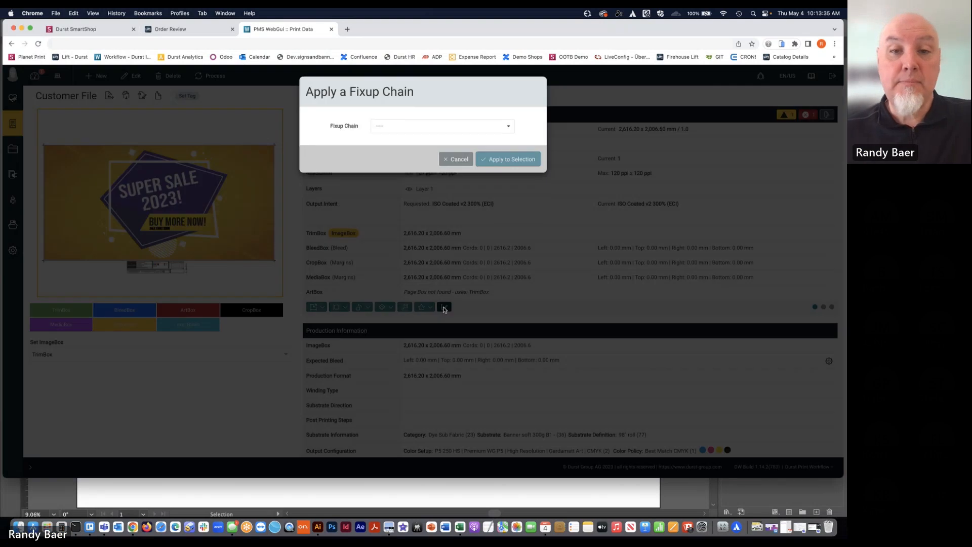
left_click(424, 133)
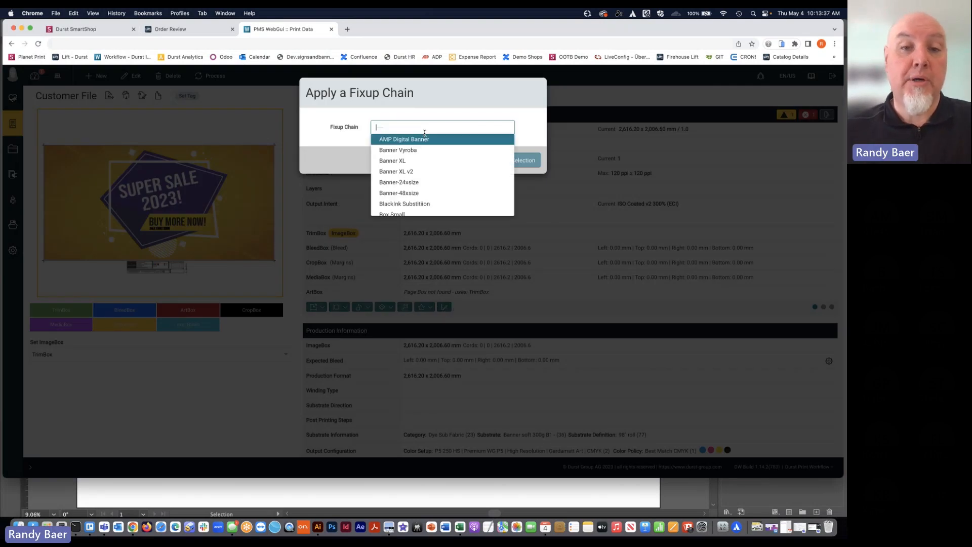
type("webin")
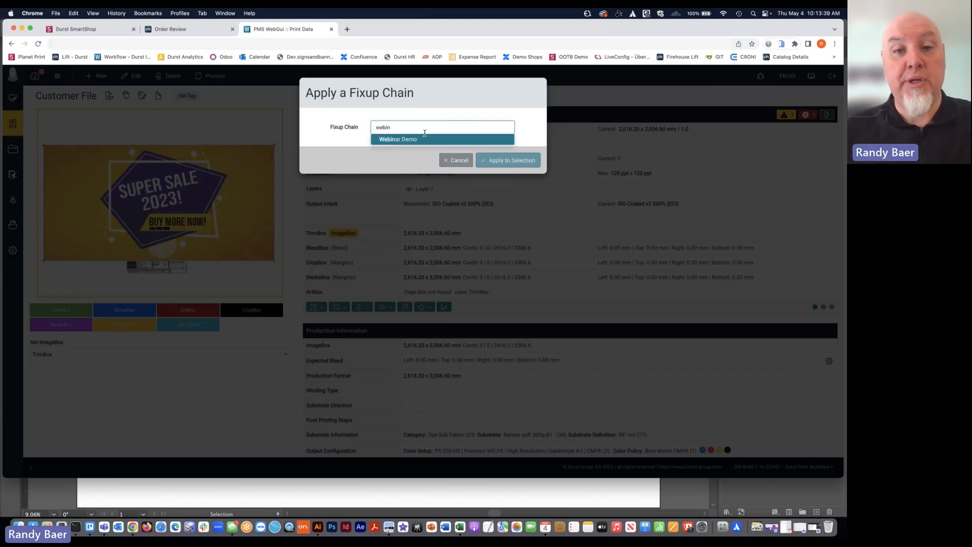
left_click(425, 135)
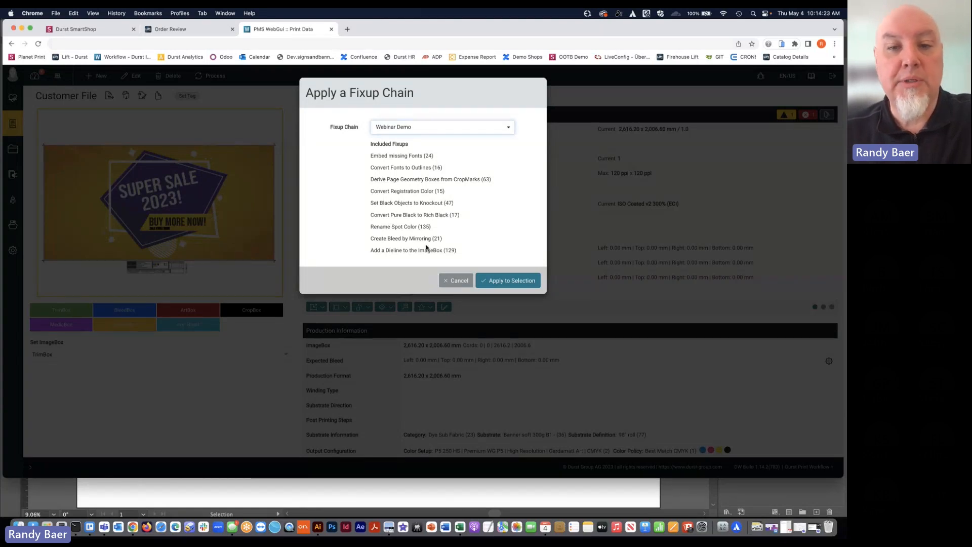
left_click(495, 281)
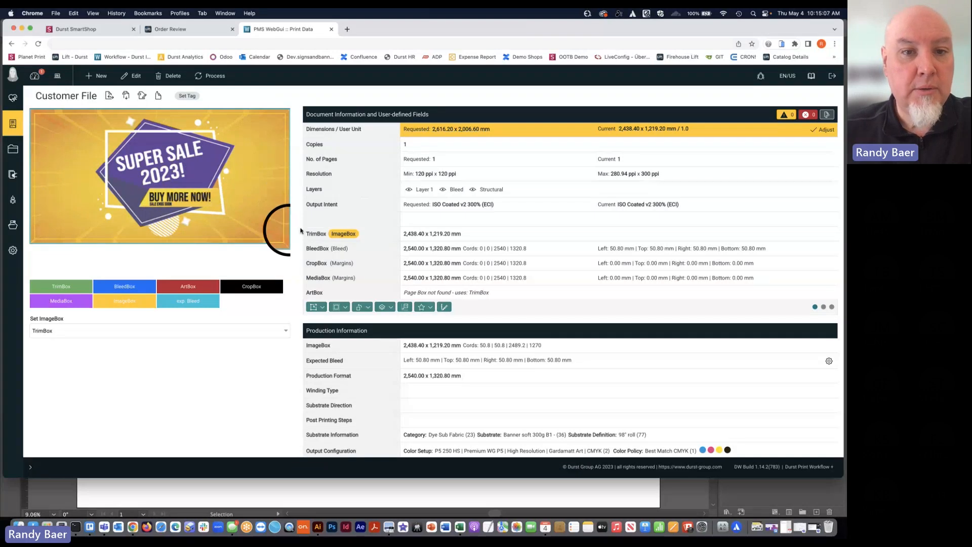
scroll(301, 232, "down", 3)
scroll(301, 231, "up", 2)
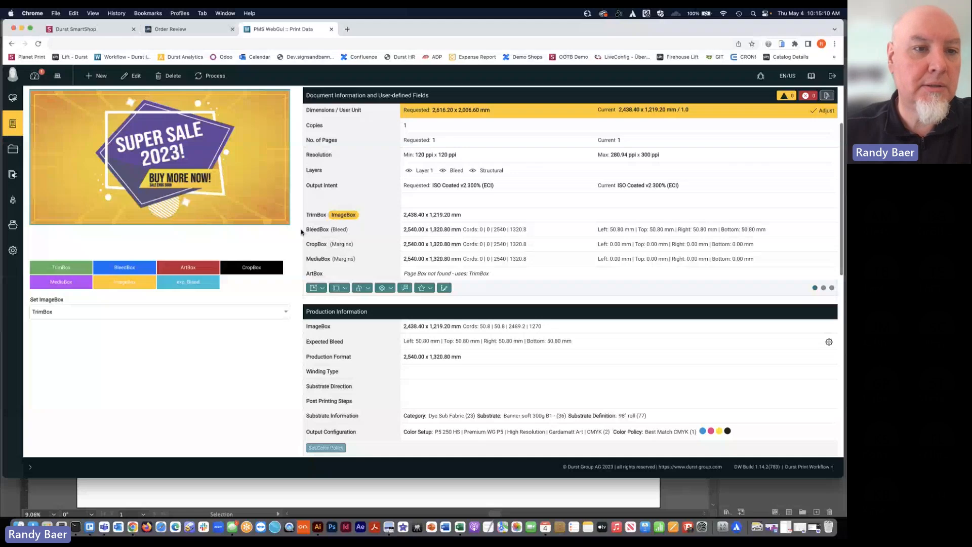
Analyze the corrected article's preview up close at "BUY MORE NOW!" and "SALE ENDS SOON" to compare the blacks, and close it
left_click(203, 210)
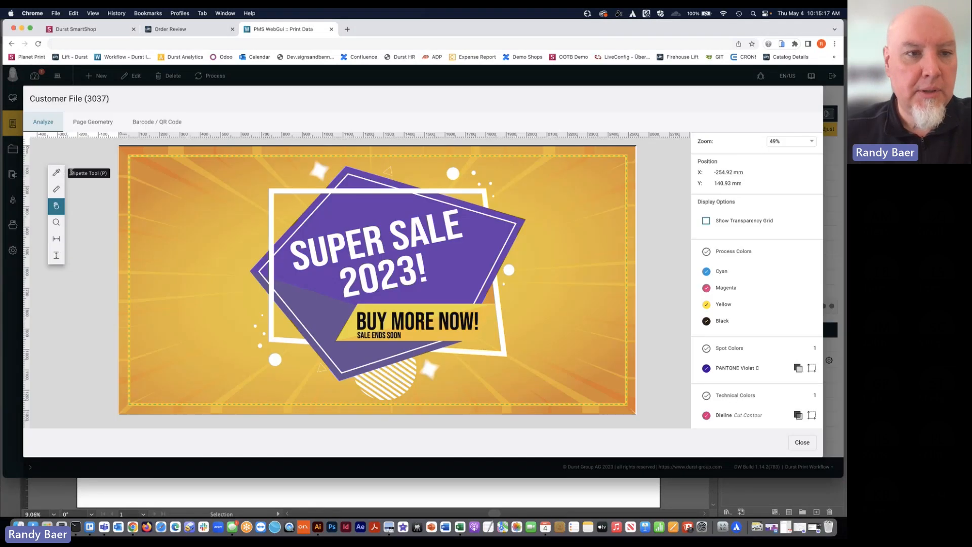
left_click(57, 222)
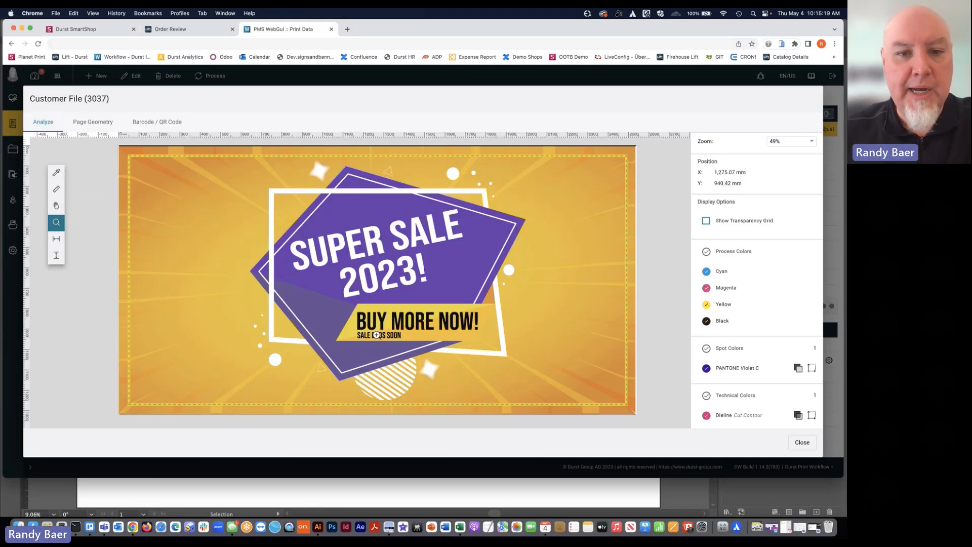
scroll(410, 310, "up", 5)
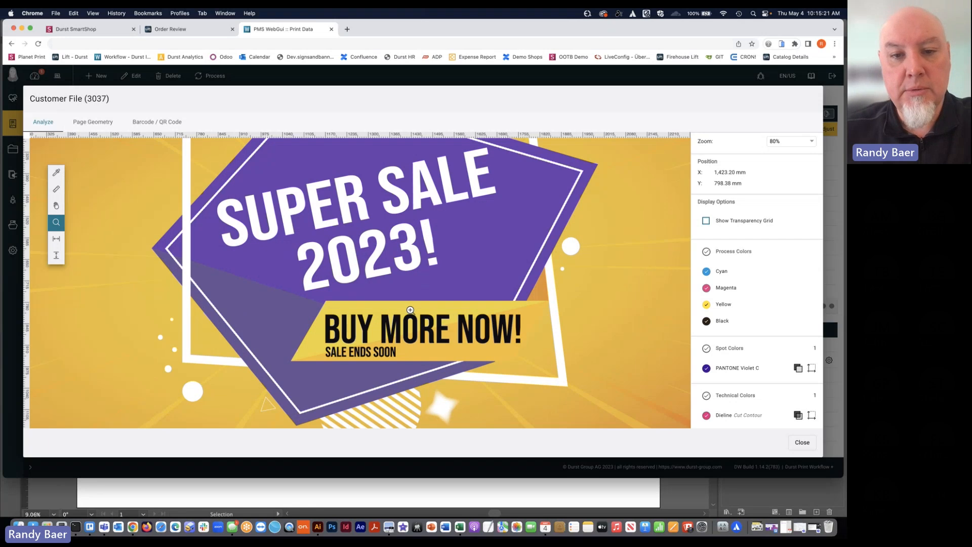
scroll(368, 328, "down", 2)
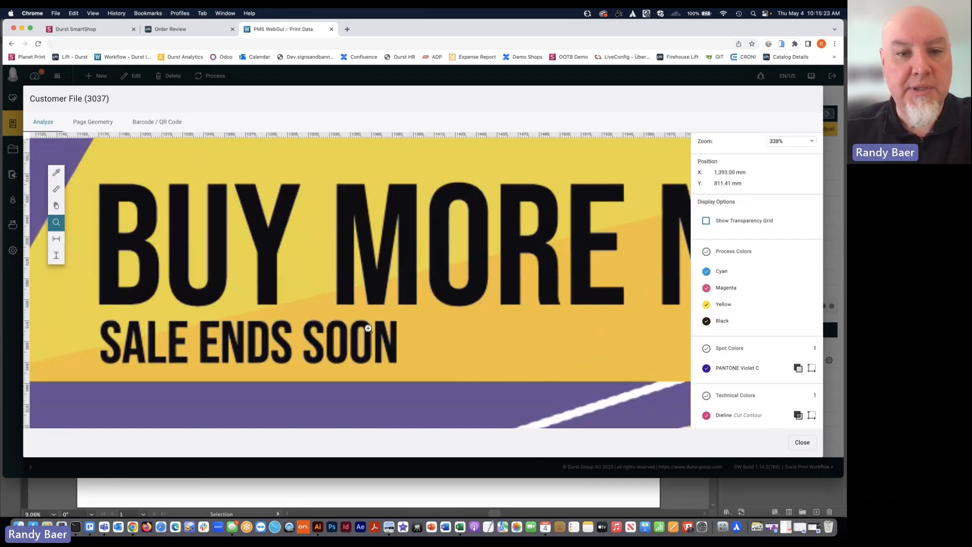
scroll(257, 301, "up", 2)
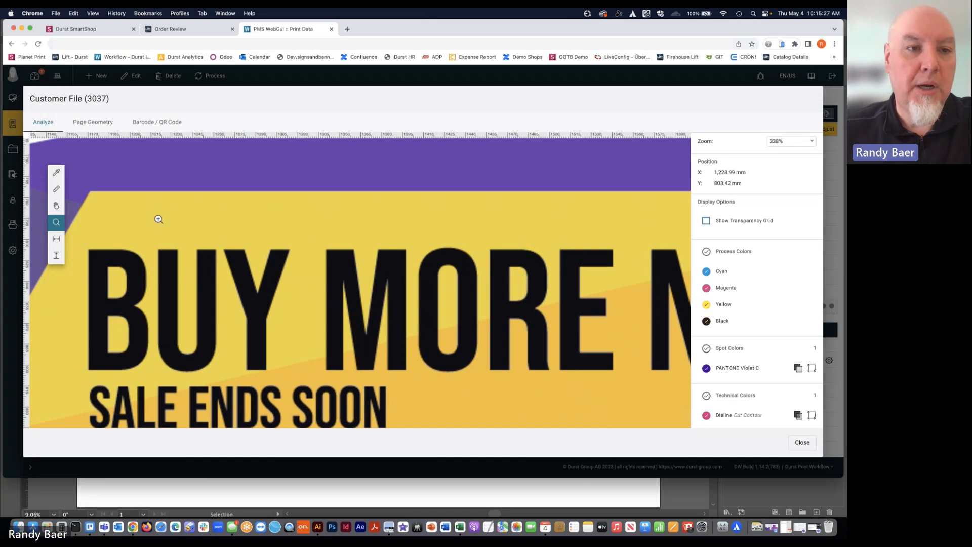
left_click(801, 443)
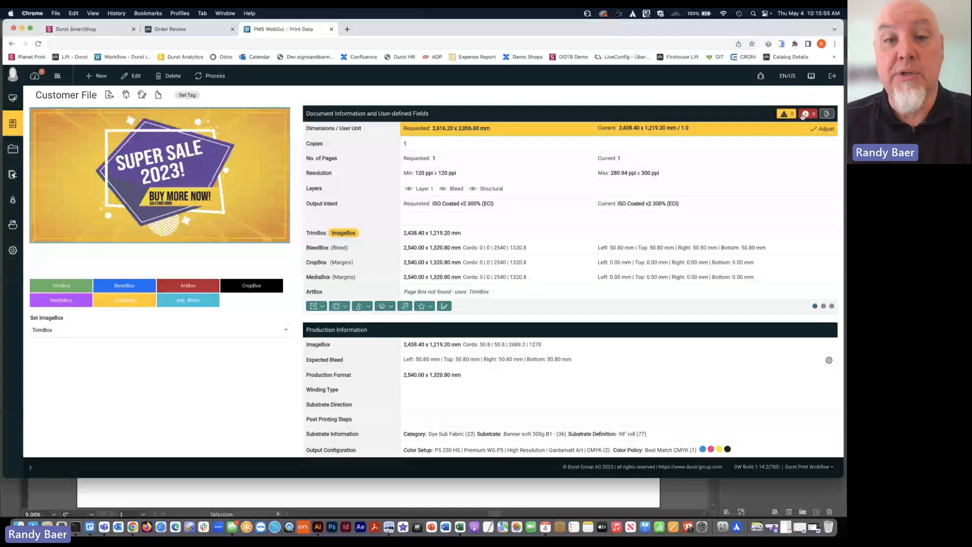
Examine the corrected article's data check, document information and page boxes, including the TrimBox and bleed
scroll(683, 163, "up", 1)
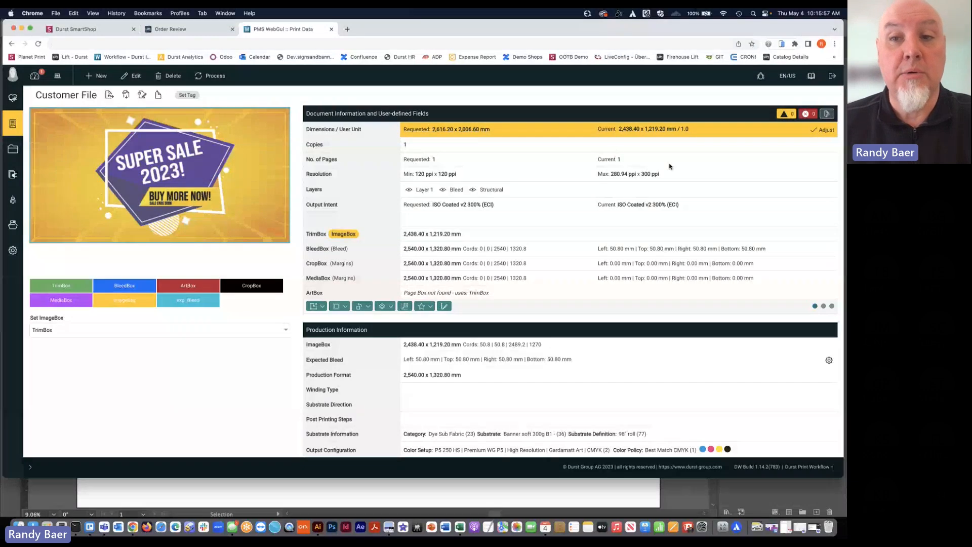
scroll(673, 162, "up", 5)
scroll(615, 150, "up", 2)
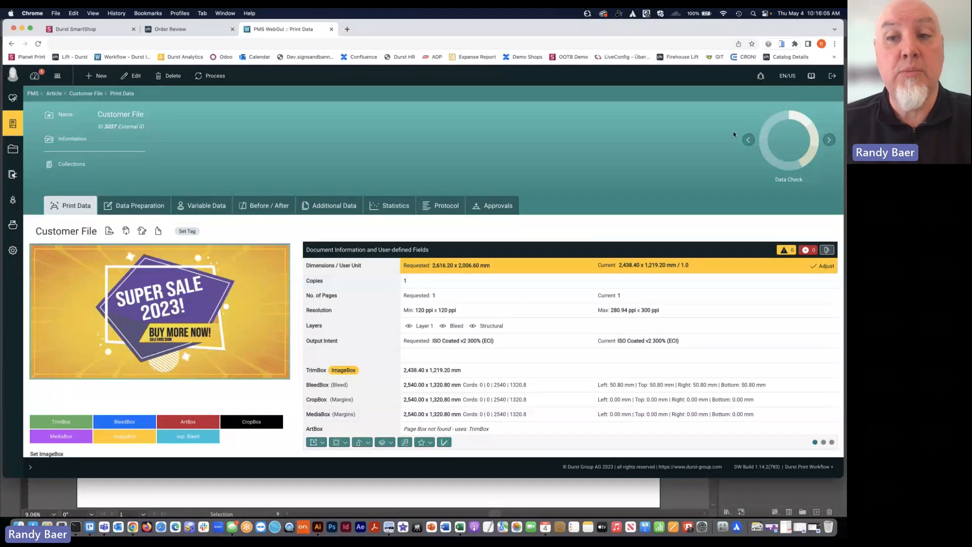
scroll(563, 219, "down", 2)
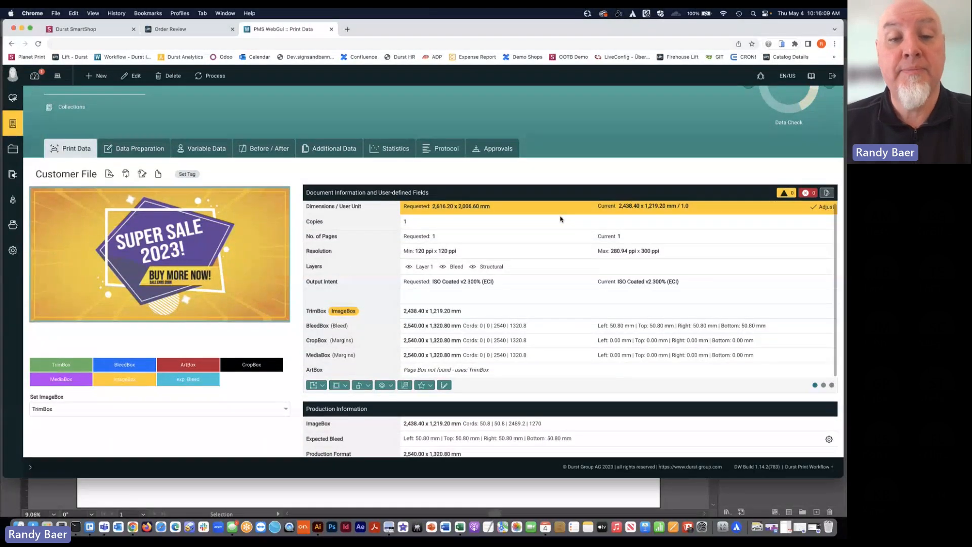
scroll(298, 305, "down", 3)
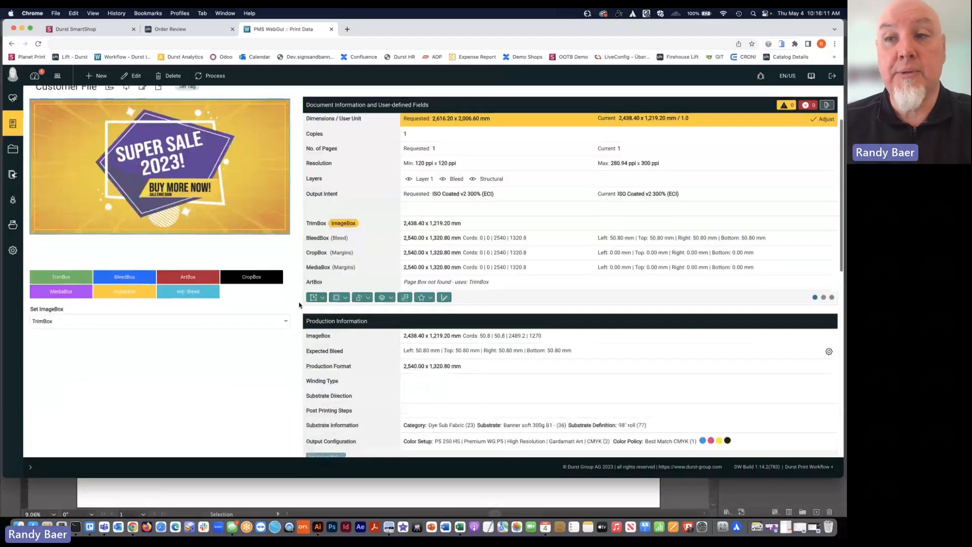
Check the corrected article's fonts, spot colors, technical colors and all separations, including PANTONE Violet C and Dieline
scroll(299, 305, "down", 5)
scroll(298, 305, "down", 1)
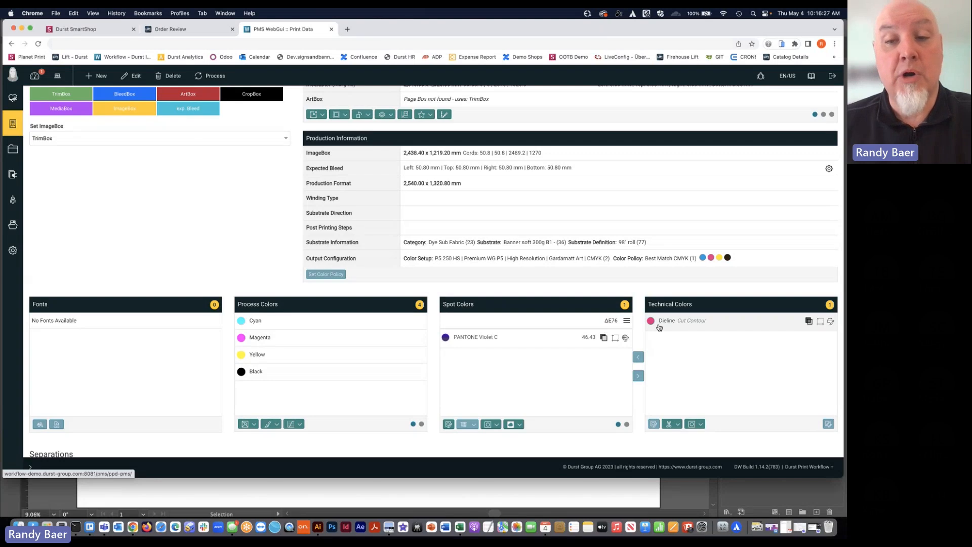
scroll(659, 327, "down", 2)
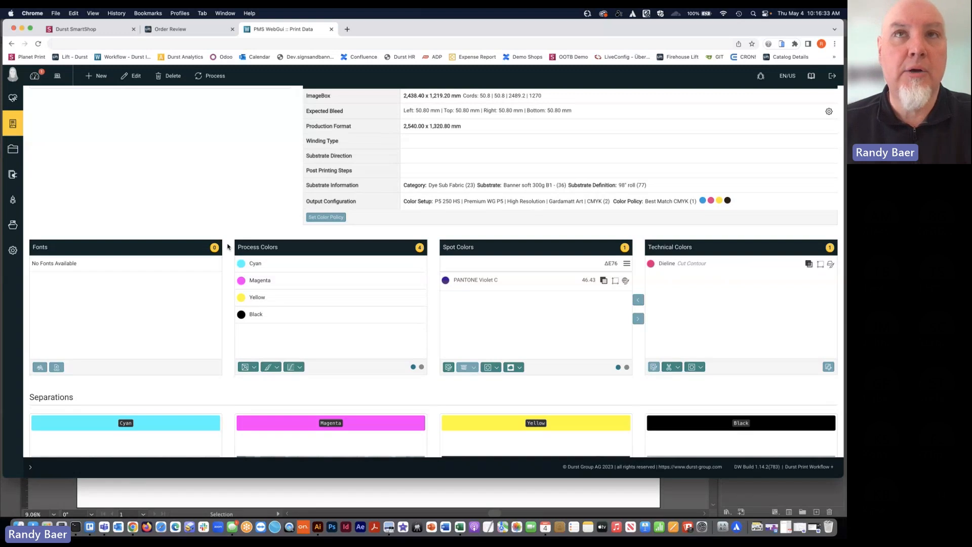
scroll(227, 247, "down", 7)
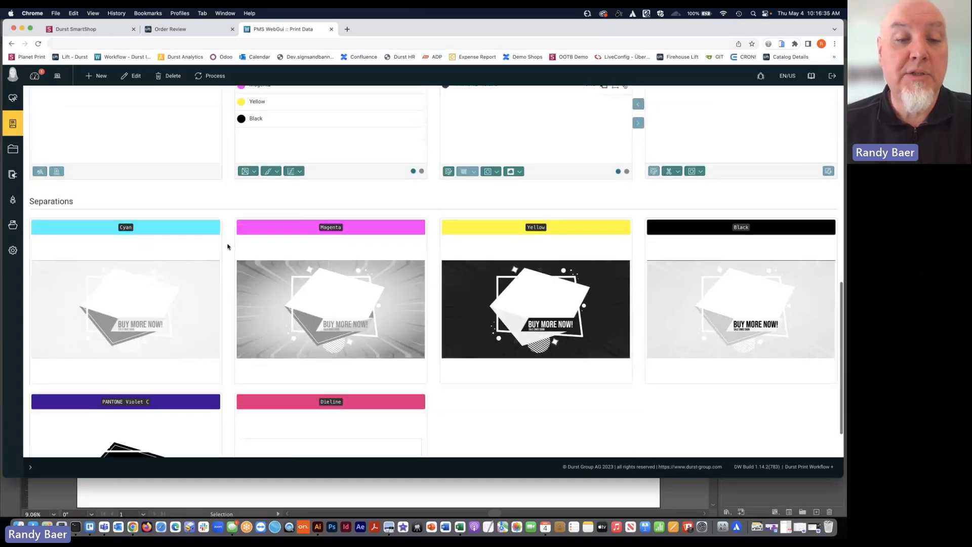
scroll(227, 247, "down", 4)
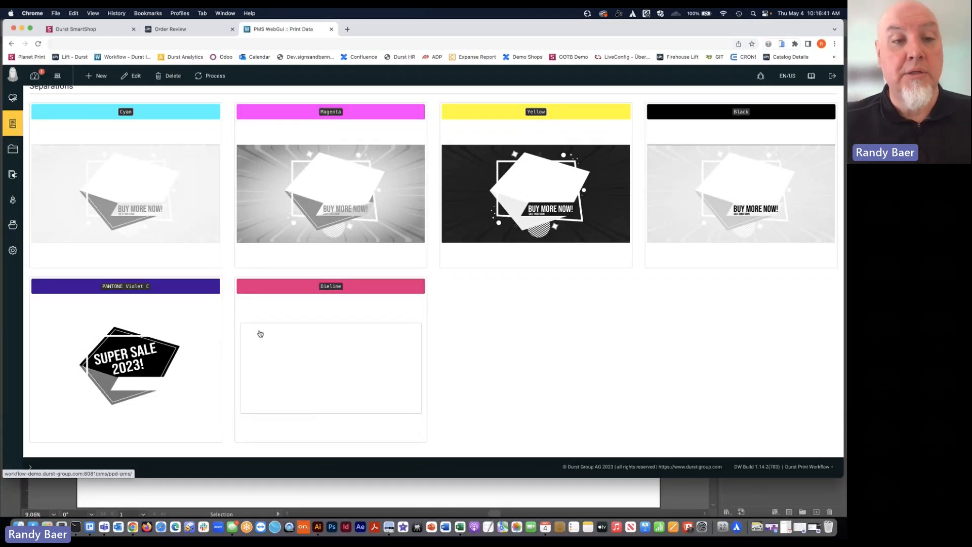
scroll(326, 352, "up", 3)
scroll(325, 353, "up", 15)
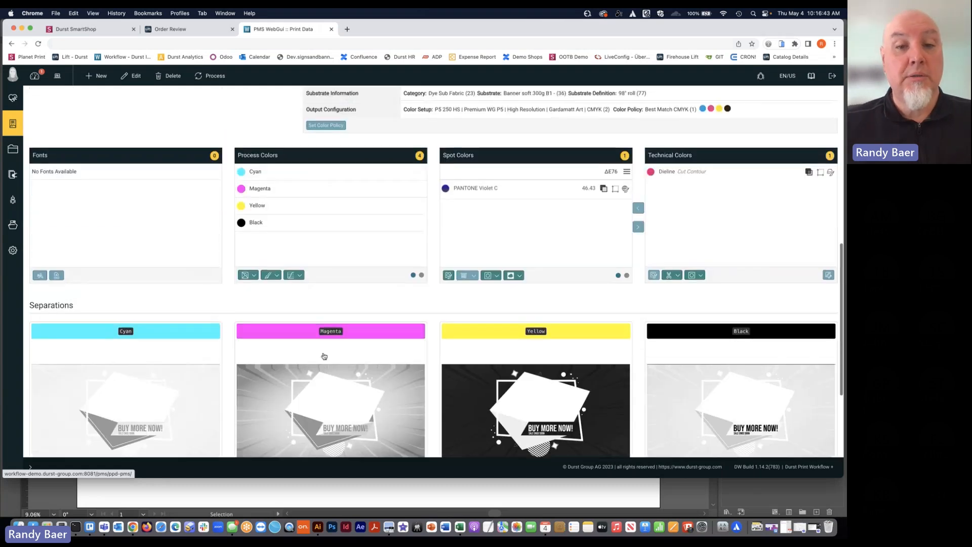
scroll(324, 355, "up", 1)
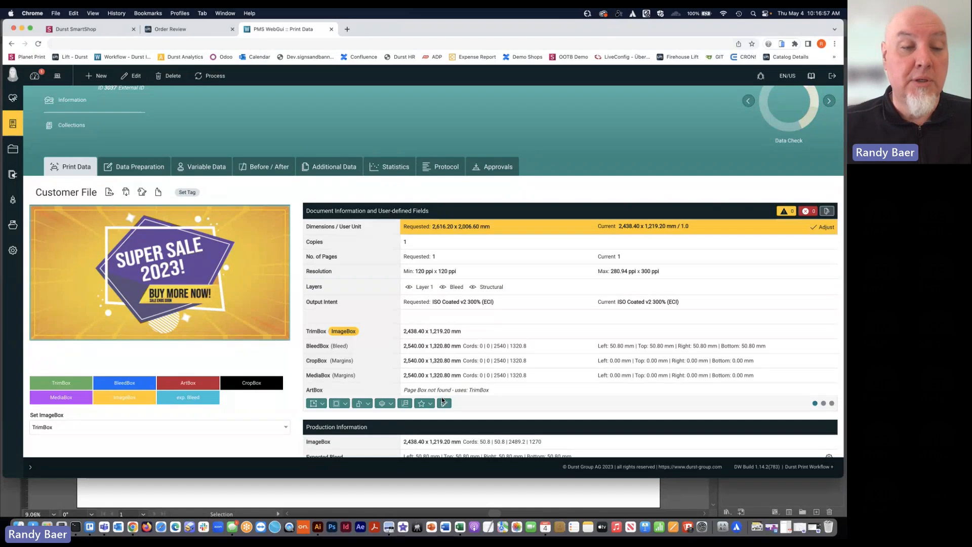
Find the Webinar Demo chain by searching the fixup chains for "webin", and open its added fixups for editing
mouse_move(14, 248)
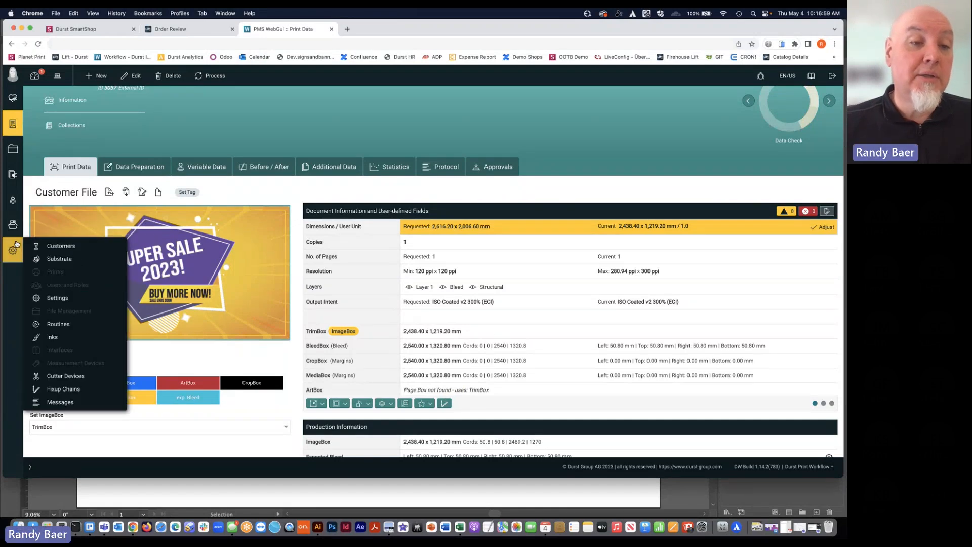
left_click(68, 389)
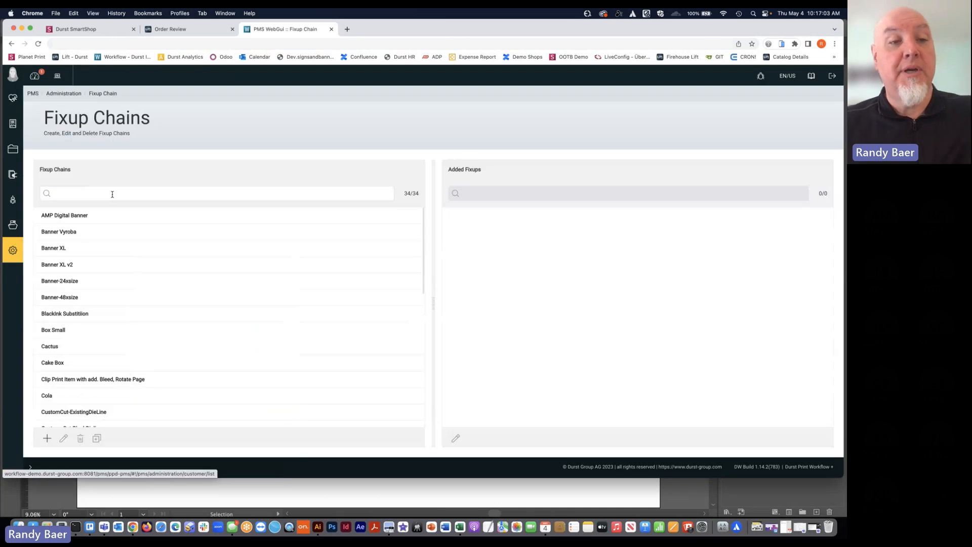
left_click(114, 193)
type("webin")
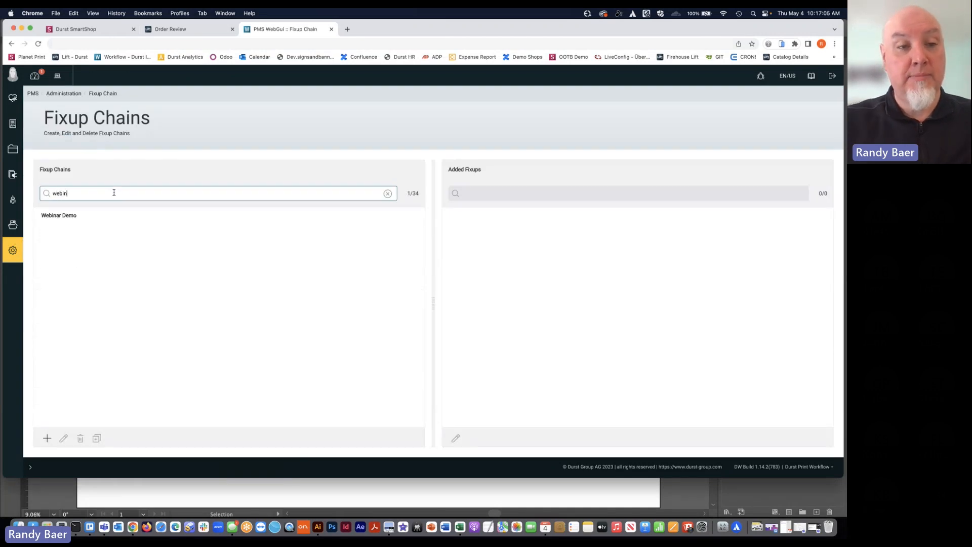
left_click(92, 215)
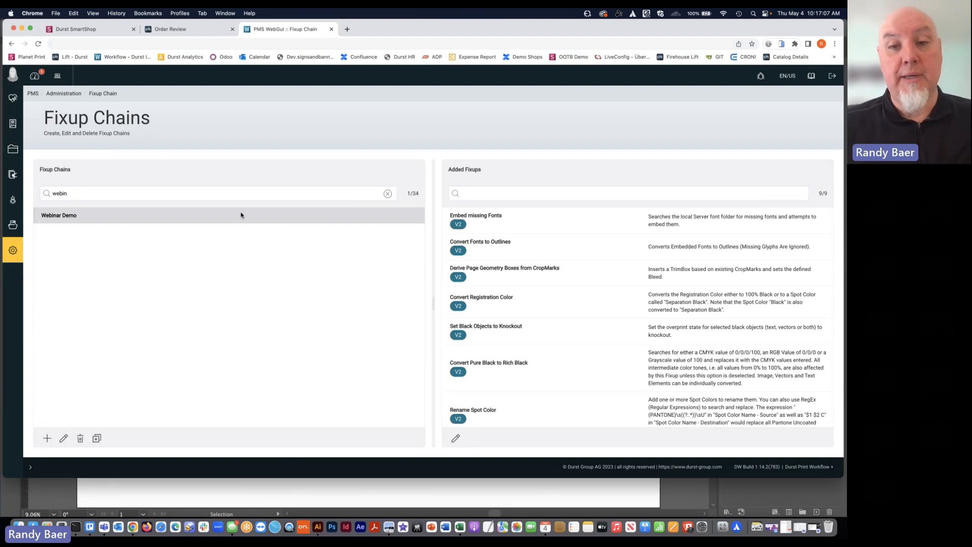
left_click(457, 441)
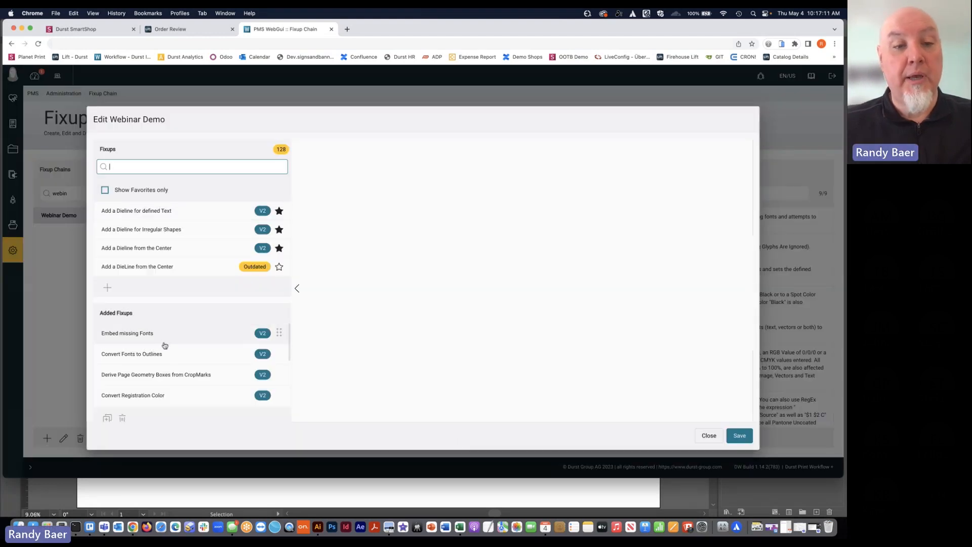
Examine the chain's added fixups and the bleed settings of Derive Page Geometry Boxes from CropMarks
scroll(165, 345, "down", 2)
scroll(165, 342, "down", 2)
left_click(163, 342)
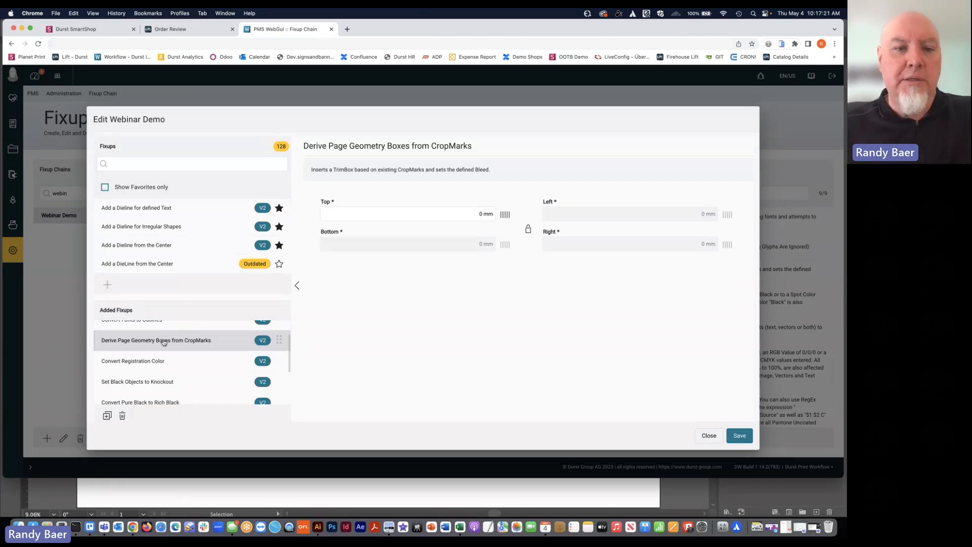
scroll(165, 342, "up", 2)
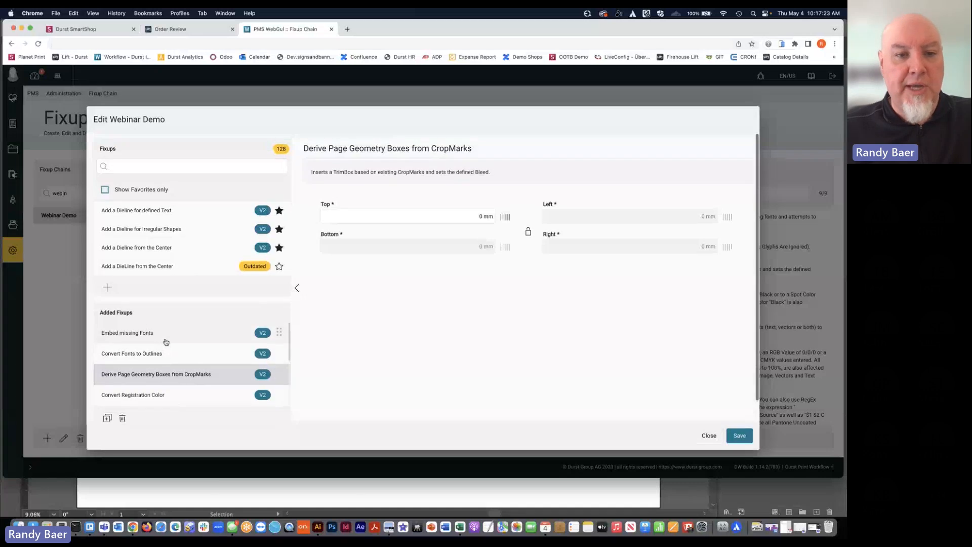
scroll(165, 342, "down", 1)
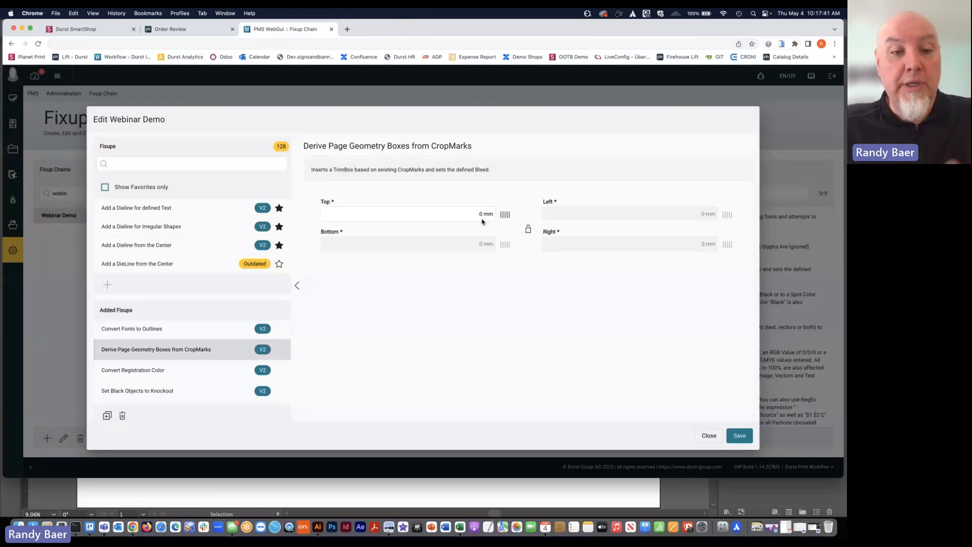
Examine the settings of the Rename Spot Color and Create Bleed by Mirroring fixups
scroll(224, 338, "down", 6)
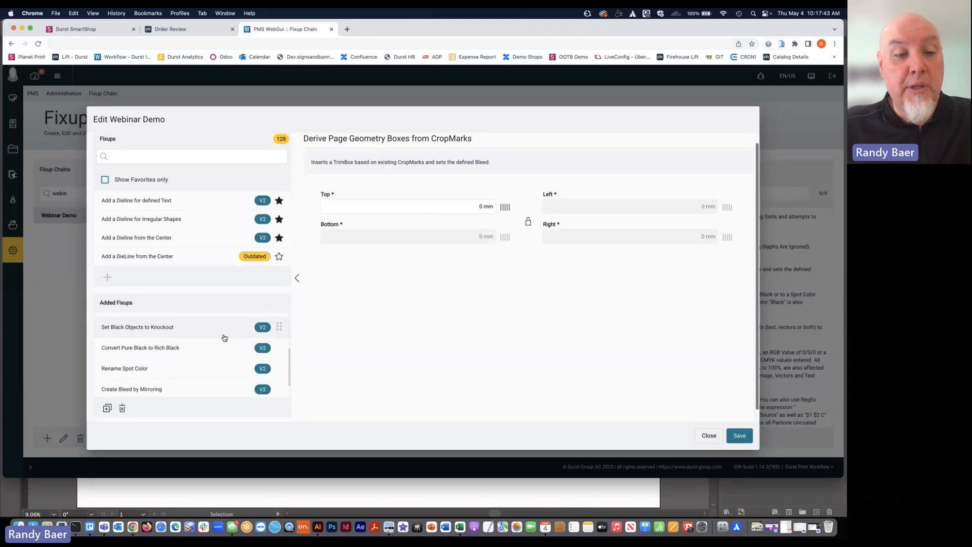
left_click(215, 350)
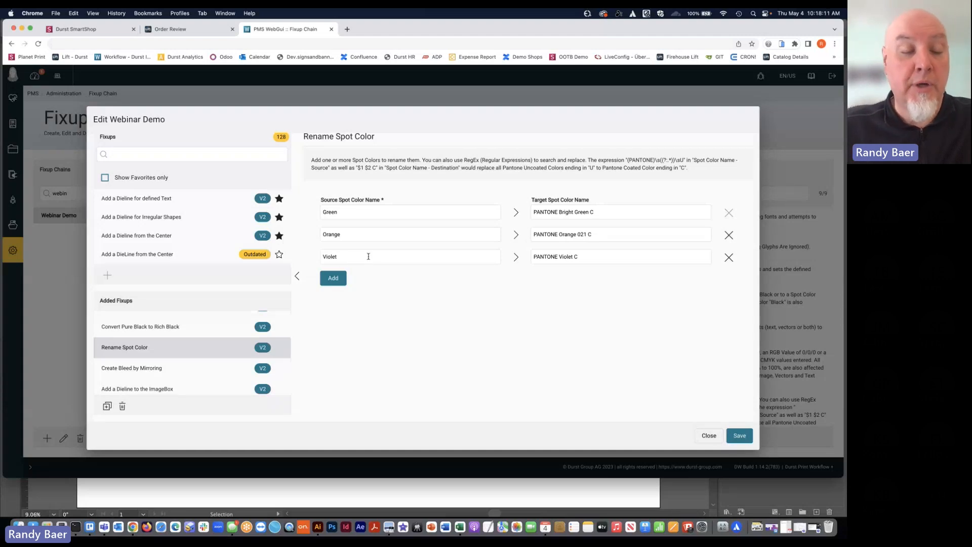
scroll(191, 293, "down", 1)
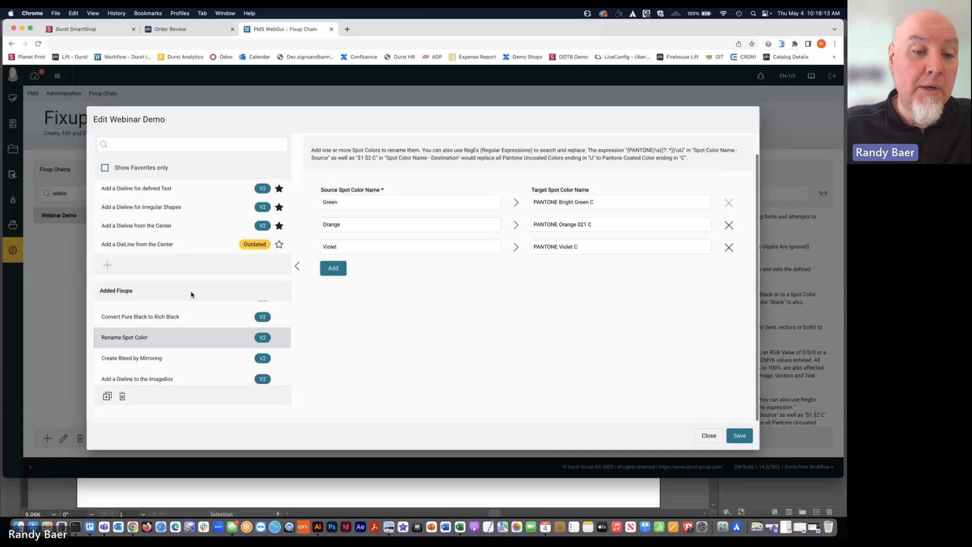
left_click(167, 357)
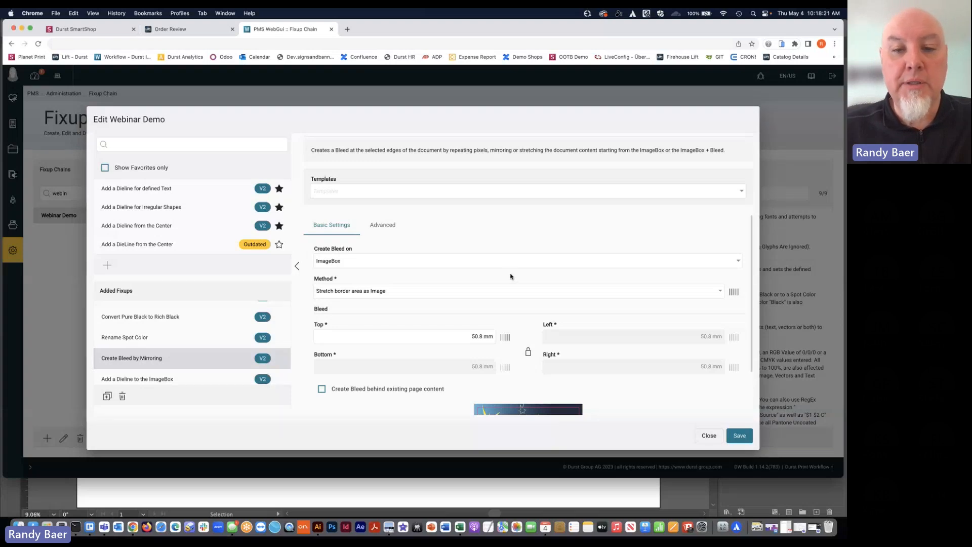
scroll(510, 277, "down", 2)
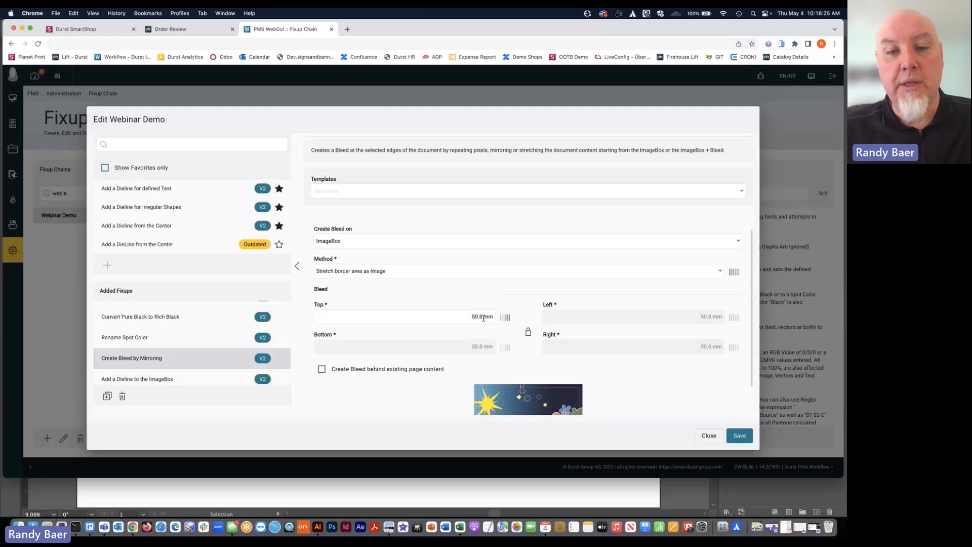
scroll(479, 318, "down", 1)
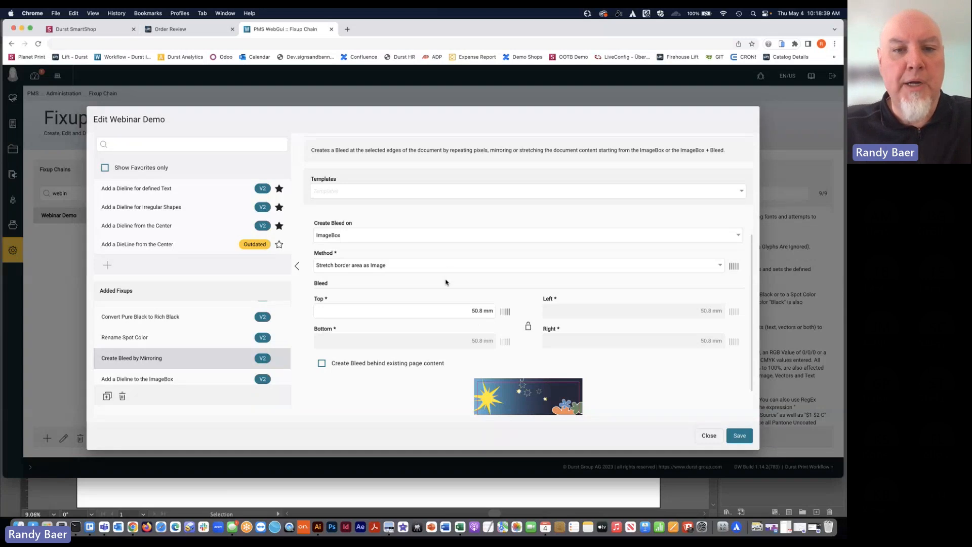
View the settings of the Add a Dieline to the ImageBox fixup in the chain
scroll(442, 269, "down", 1)
scroll(192, 355, "down", 1)
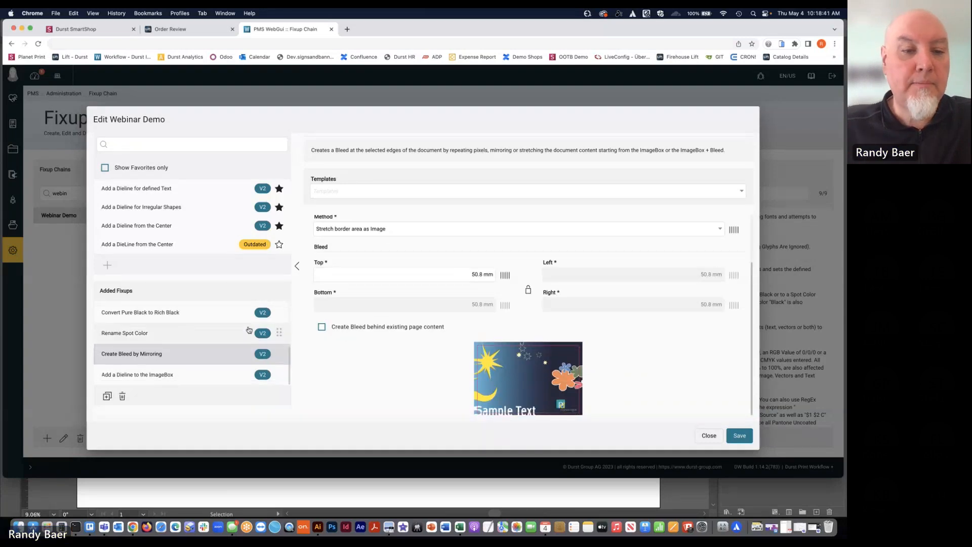
left_click(194, 381)
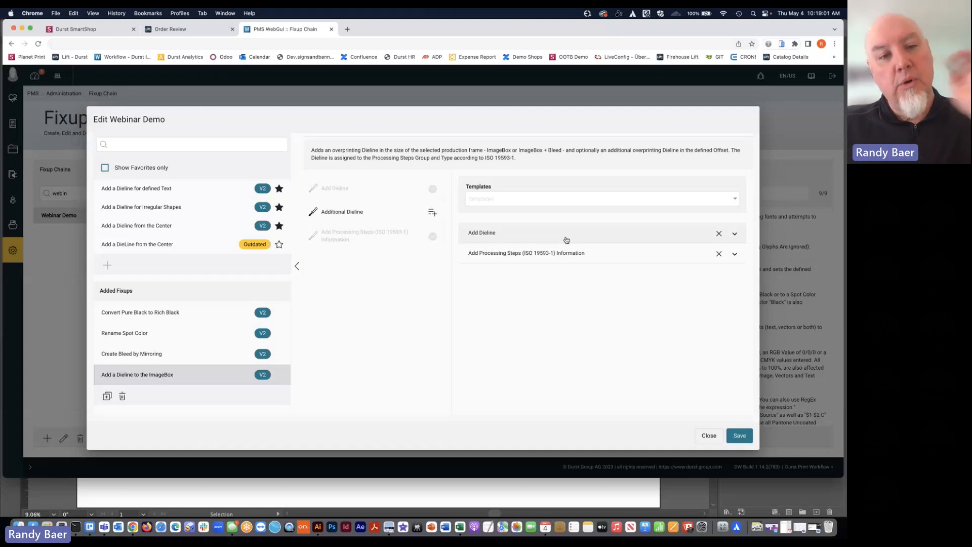
Return to the start of the added fixups and limit the available fixups to favorites only
scroll(154, 340, "up", 1)
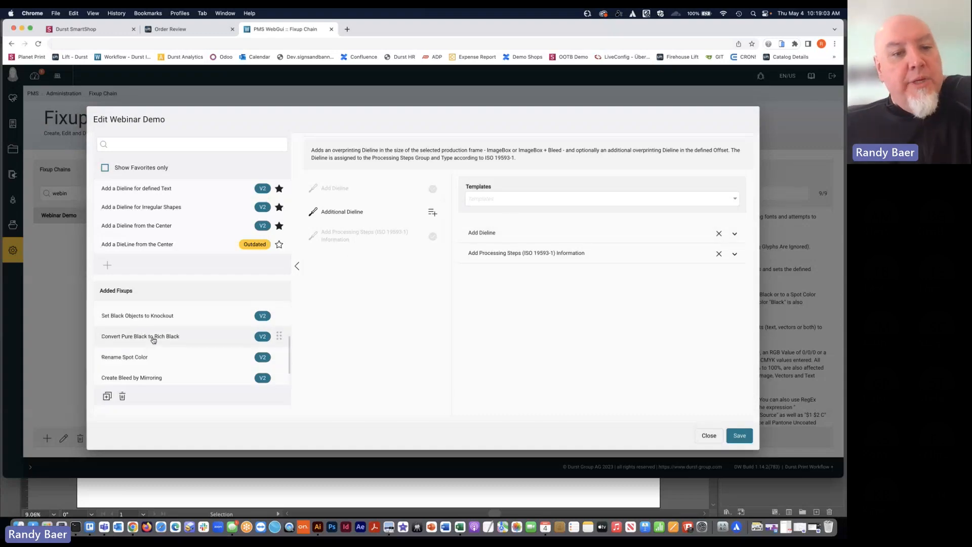
scroll(153, 340, "up", 3)
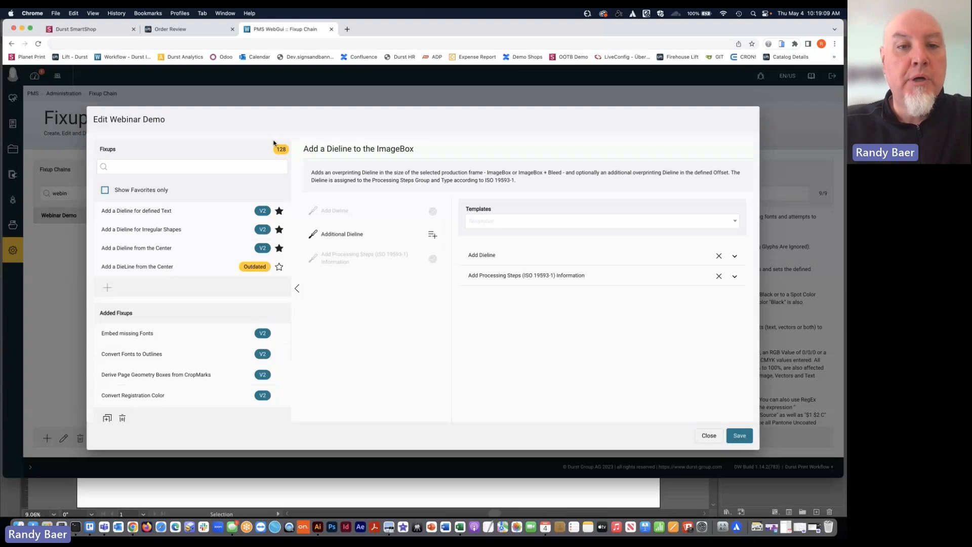
left_click(106, 191)
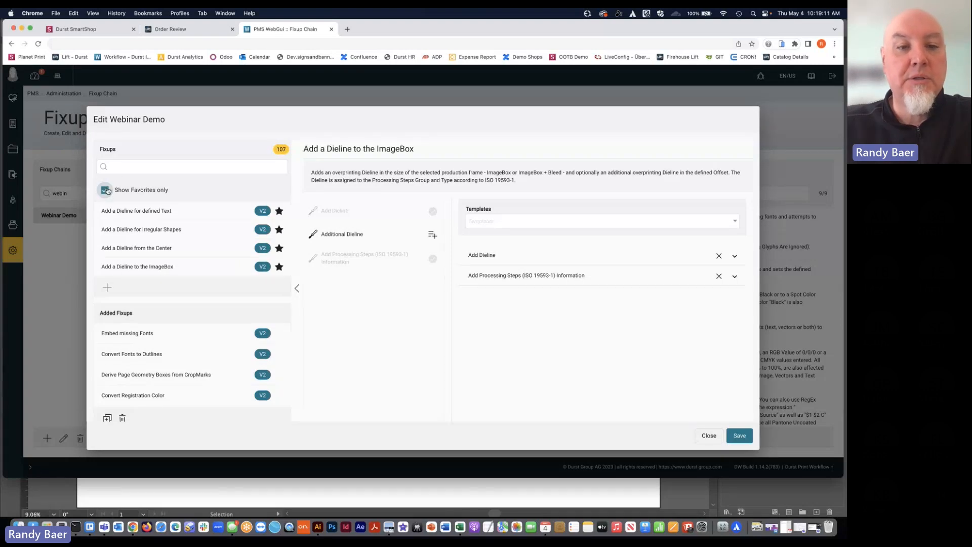
Search the available fixups for "second", add Add a Second Dieline to the chain, and expand its Additional Dieline settings
left_click(201, 168)
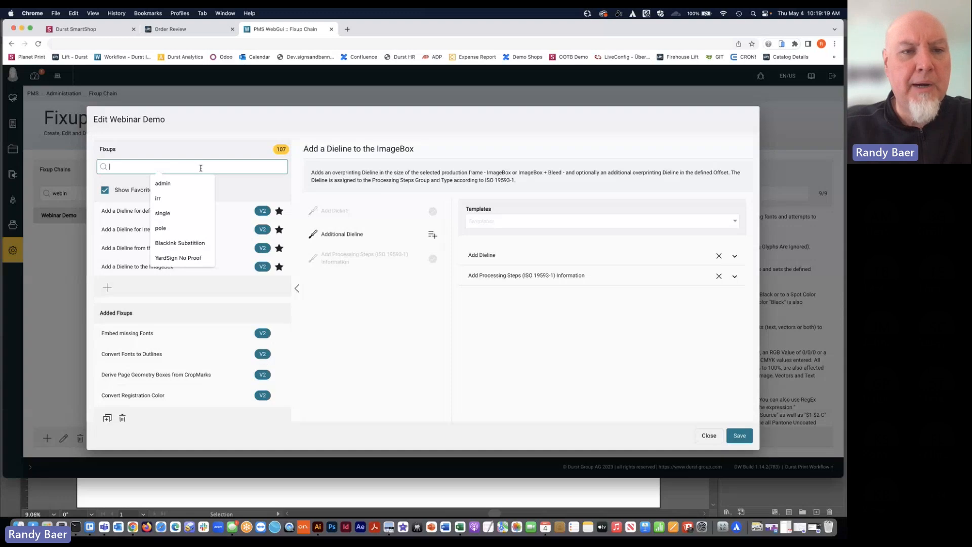
left_click(211, 149)
left_click(196, 165)
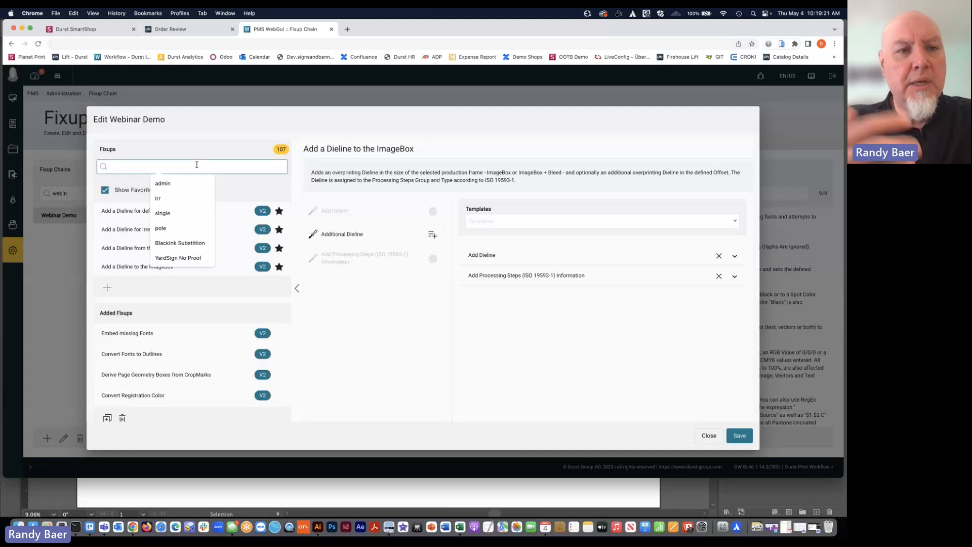
type("second")
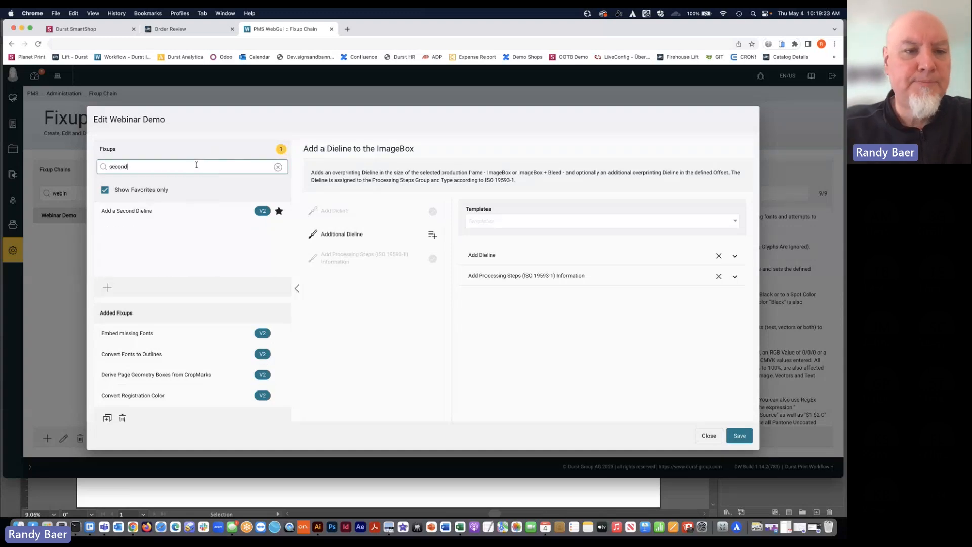
left_click(179, 212)
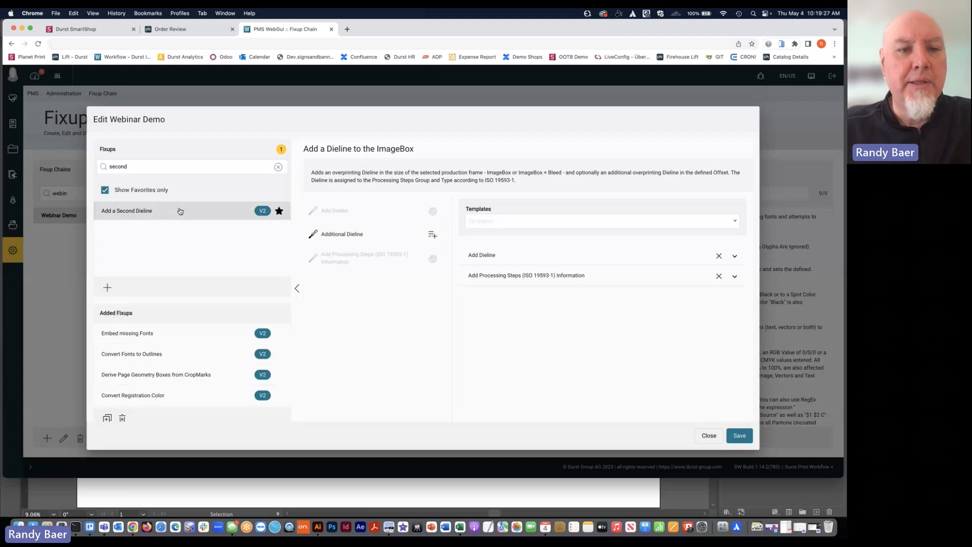
left_click(112, 288)
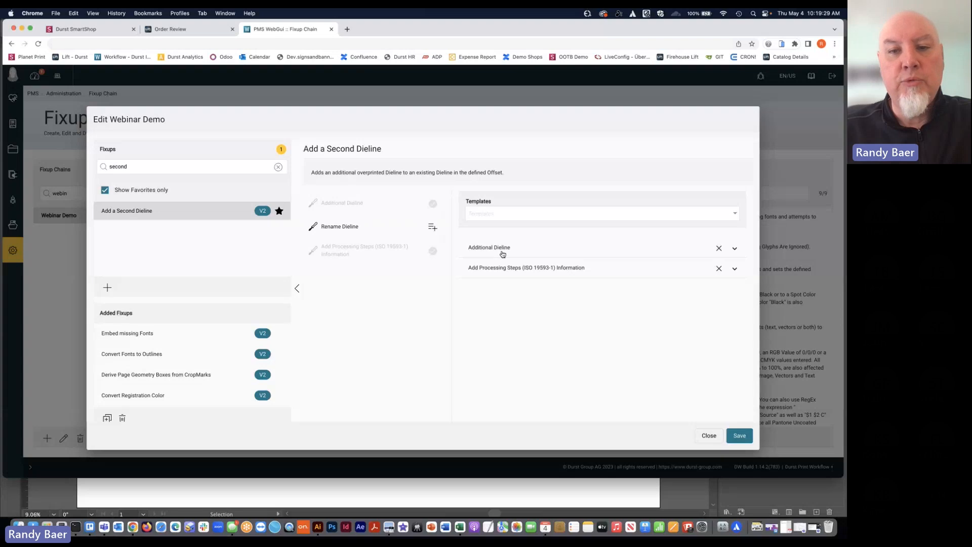
left_click(541, 253)
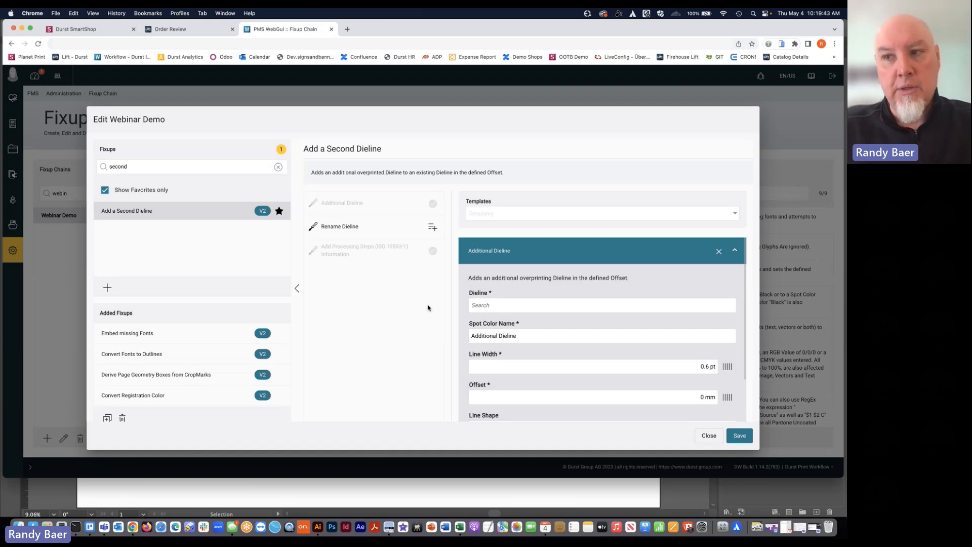
Search the available fixups for "capt" and add the Add Caption fixup to the chain
double_click(221, 166)
type("capt")
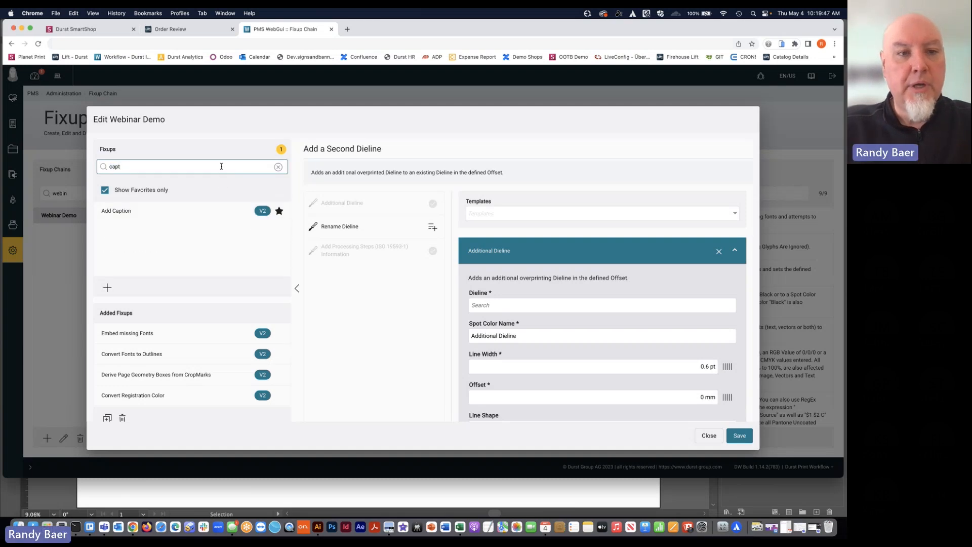
left_click(205, 211)
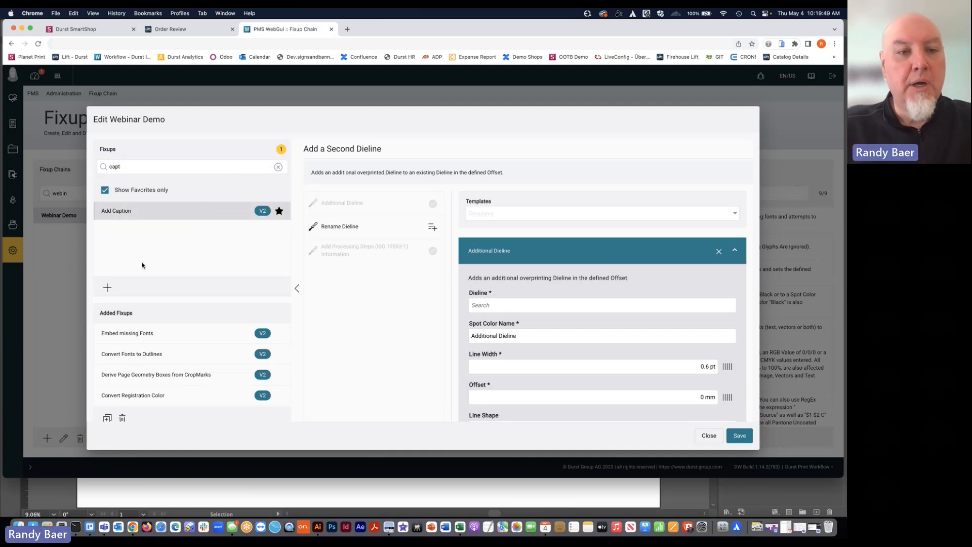
left_click(107, 287)
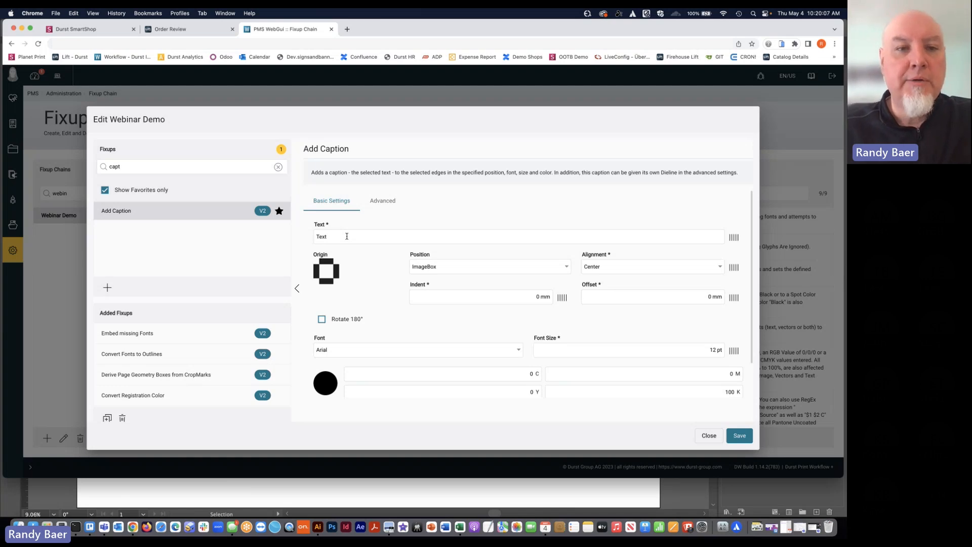
Find the Add Grommets/Drillholes fixup with "grommet", add it to the chain, and review its basic and advanced settings
left_click(279, 169)
left_click(241, 167)
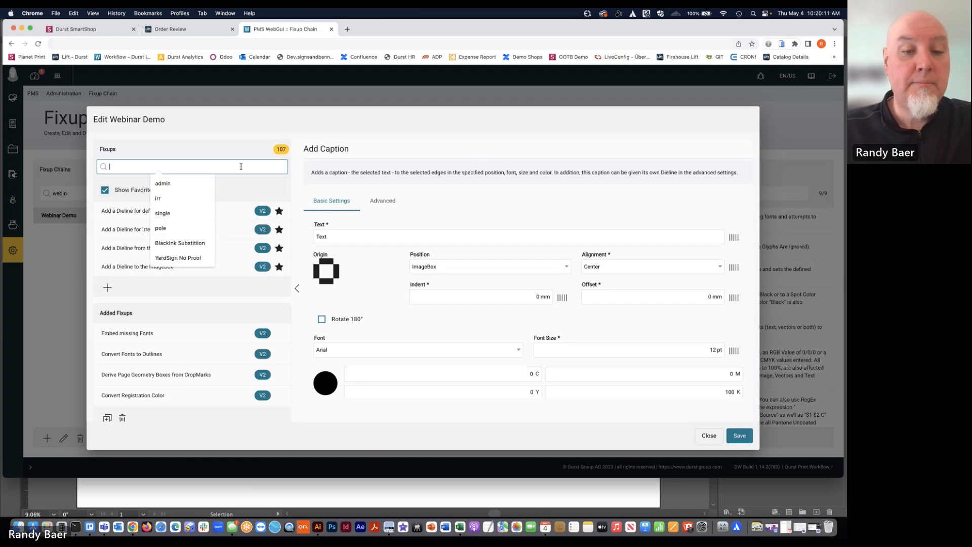
type("grommet")
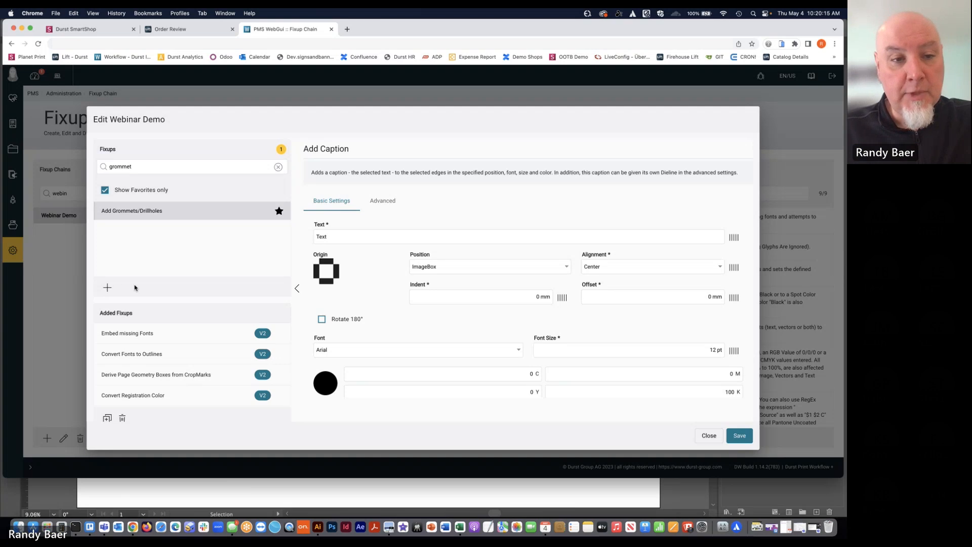
left_click(107, 287)
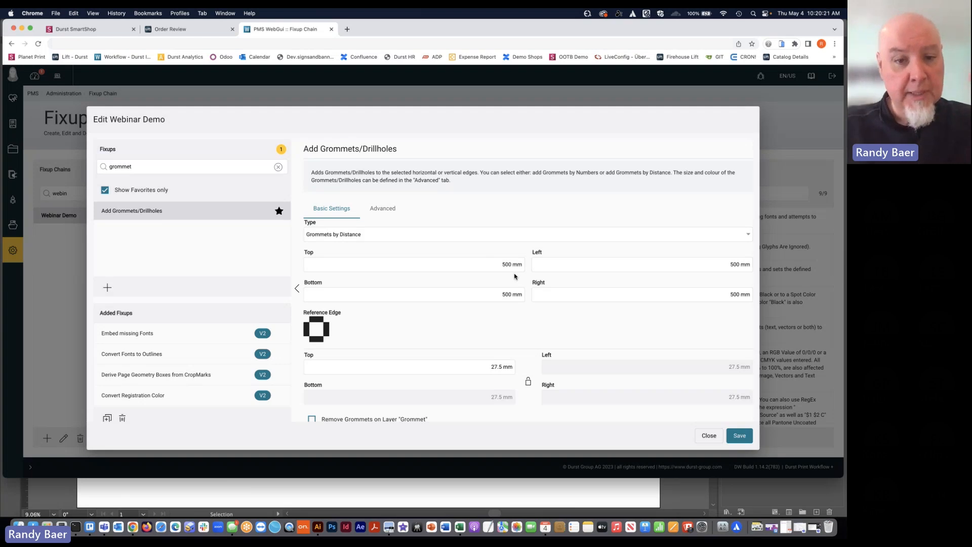
scroll(515, 303, "down", 1)
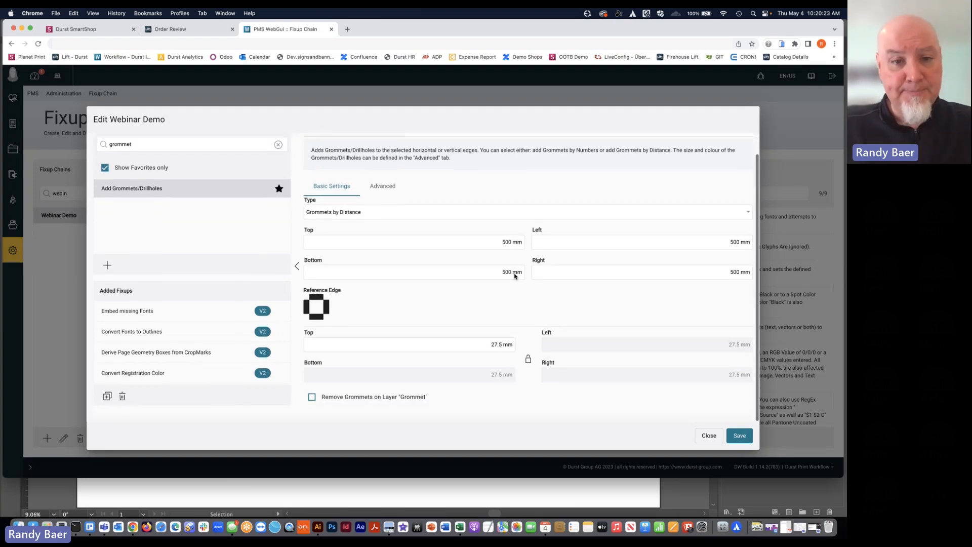
scroll(409, 306, "up", 1)
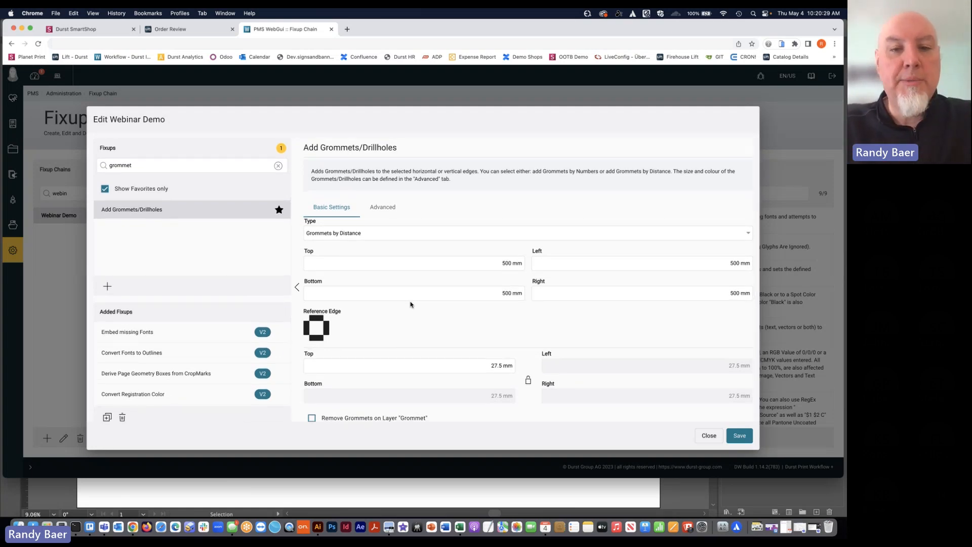
left_click(380, 212)
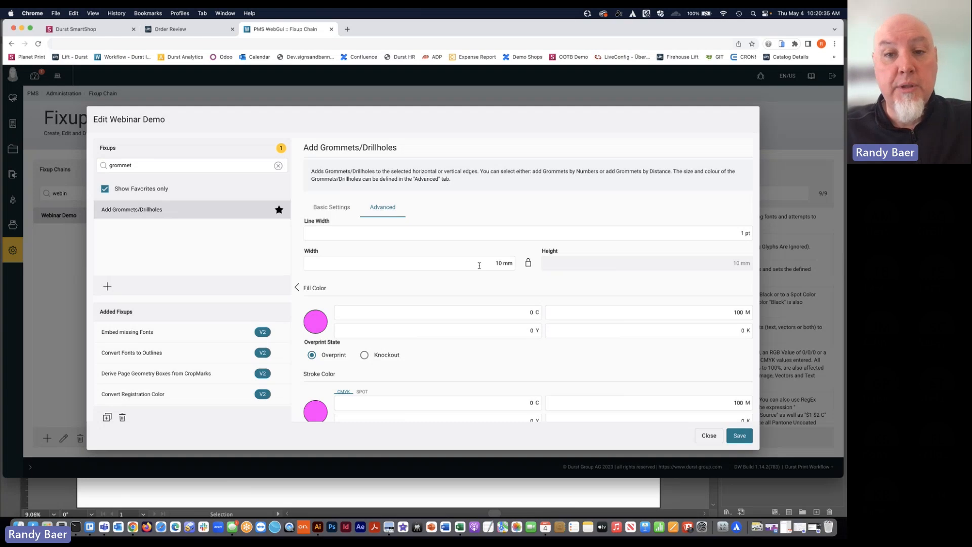
left_click(341, 207)
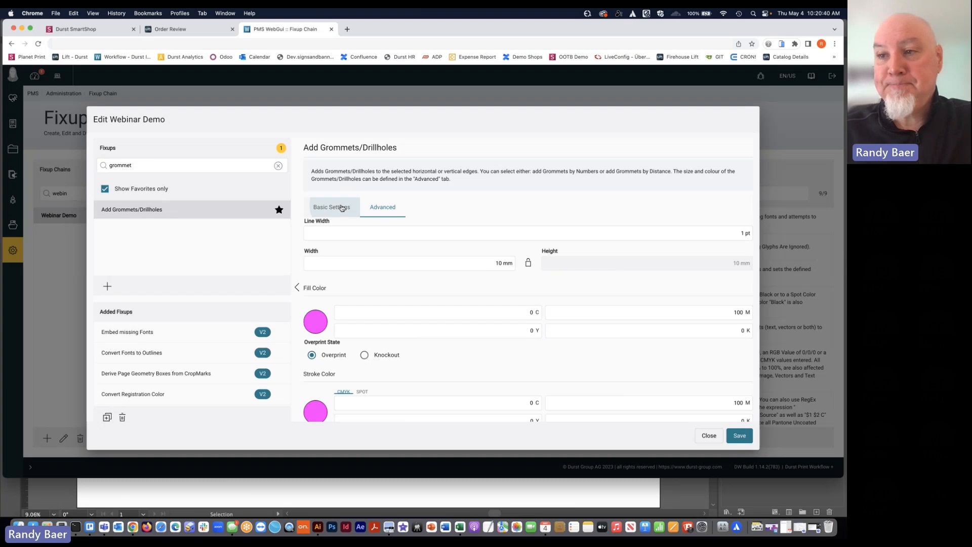
Search the available fixups for "pole po" and add the Add Pole Pockets fixup to the chain
double_click(175, 165)
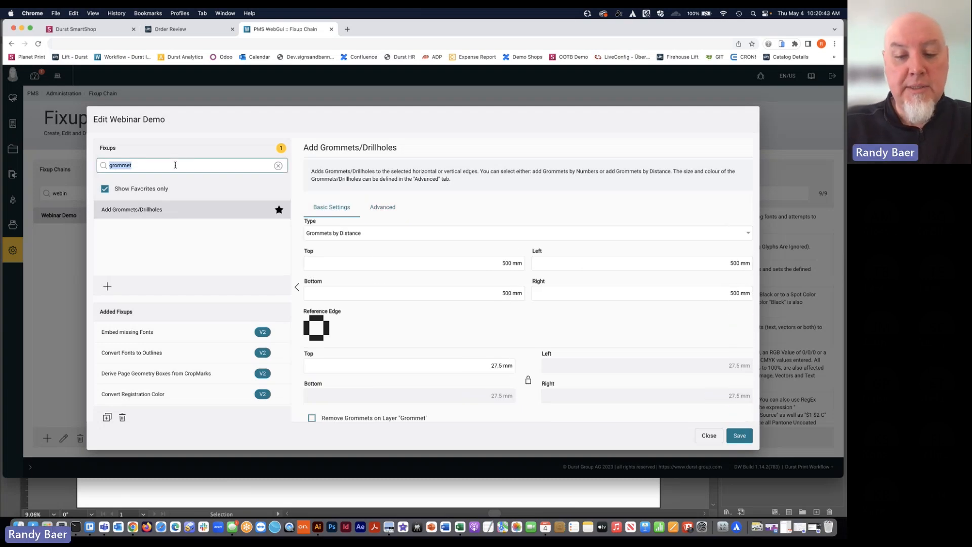
type("pole pi")
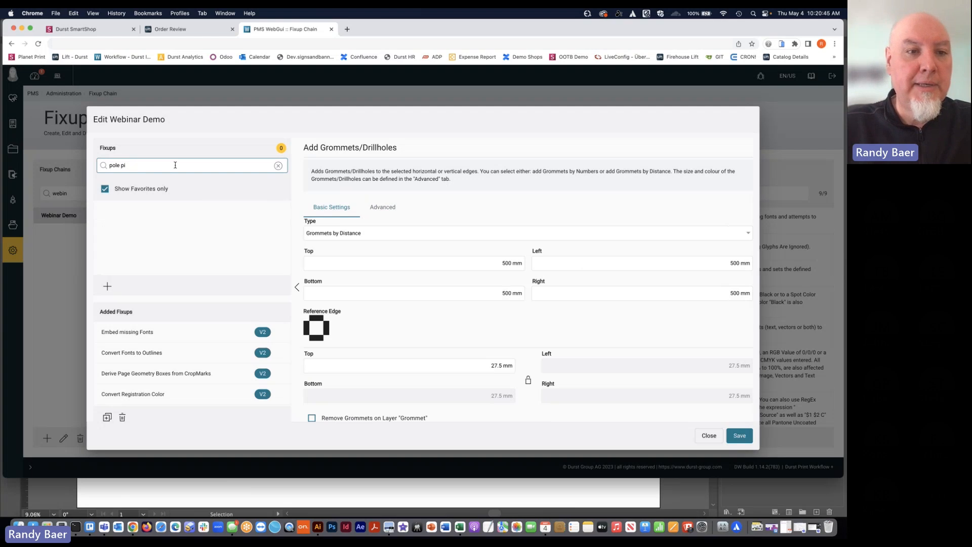
key("BackSpace")
type("o")
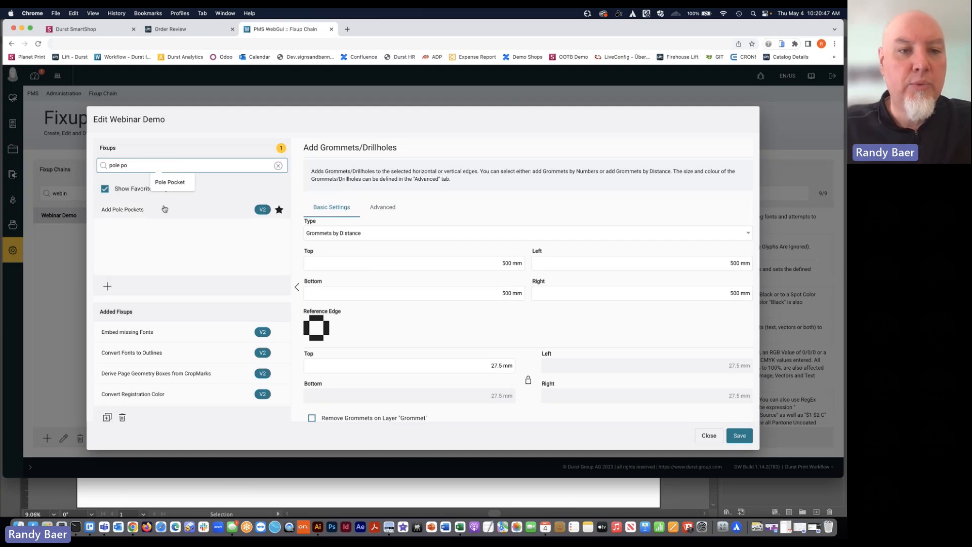
left_click(162, 209)
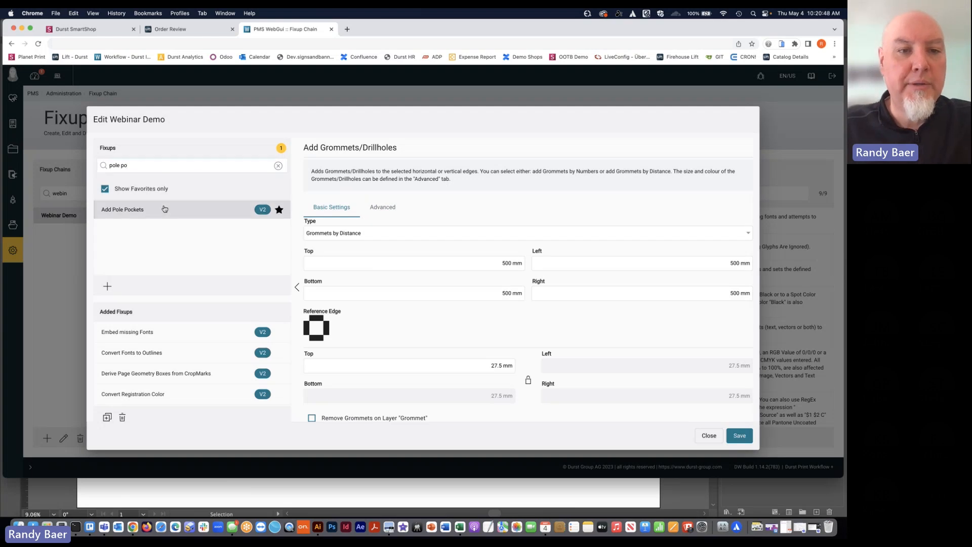
left_click(108, 289)
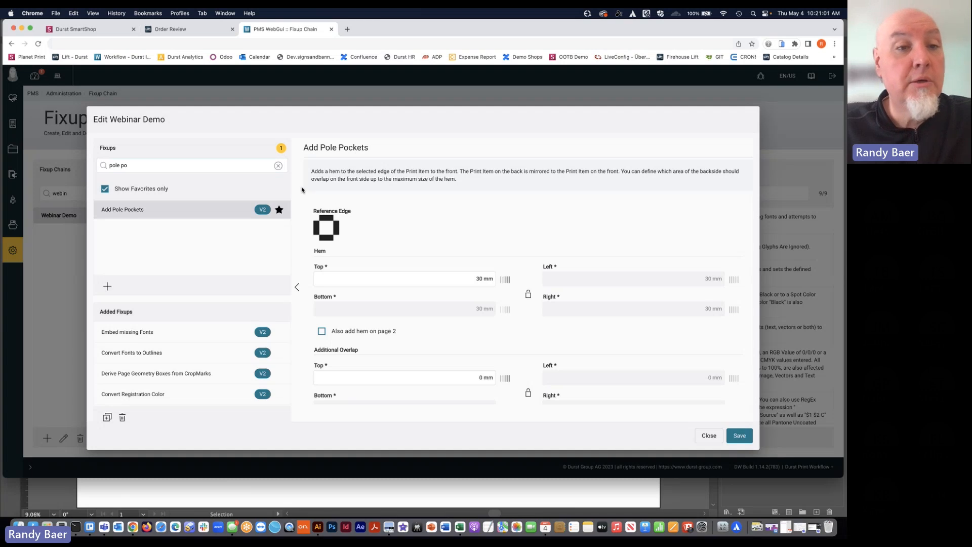
Search the available fixups for "cmyk", add CMYK Color Correction to the chain, and review its dot gain curve settings
left_click(278, 167)
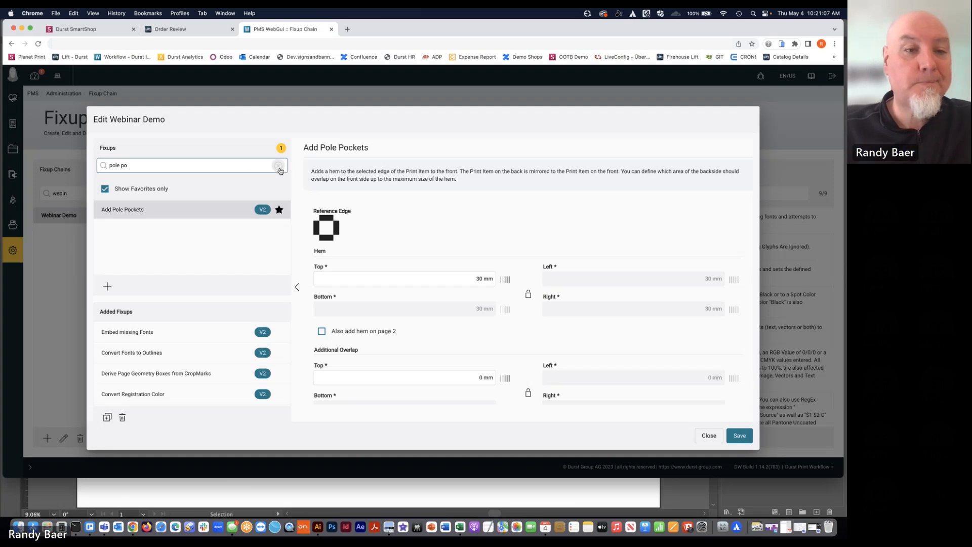
left_click(240, 168)
type("cmyk")
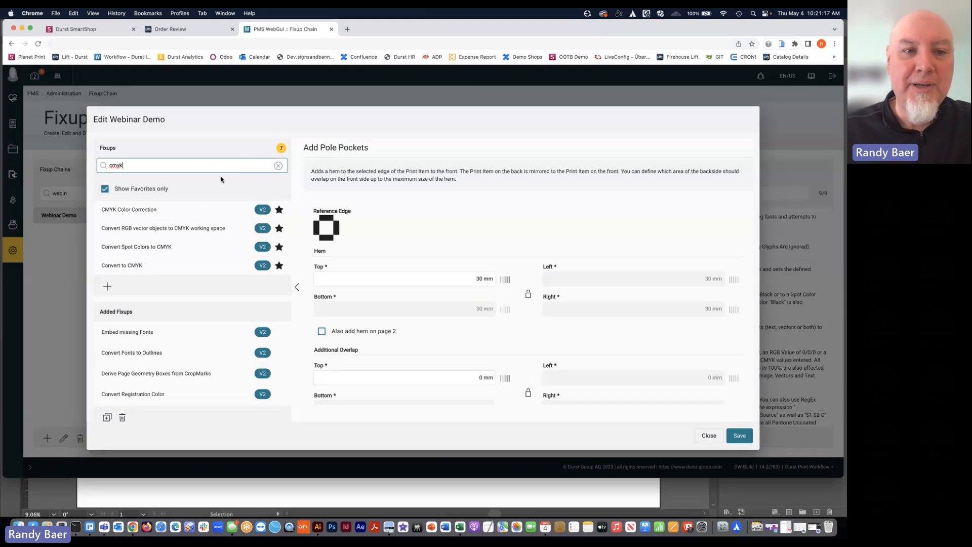
left_click(190, 210)
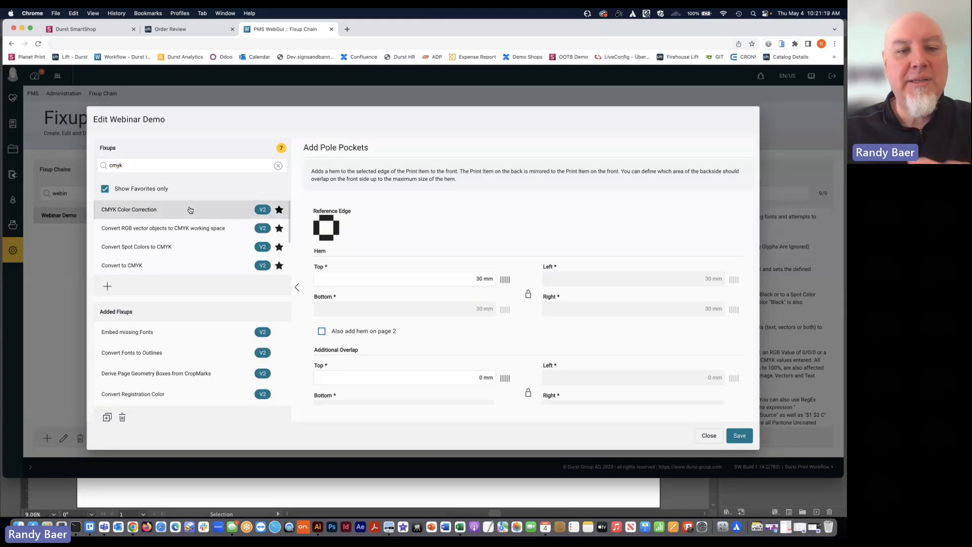
left_click(107, 286)
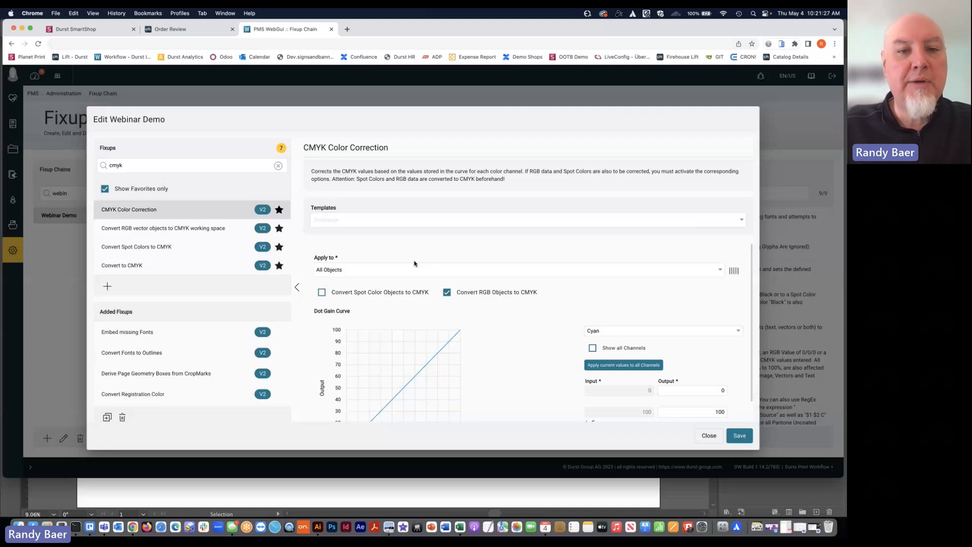
scroll(515, 336, "down", 3)
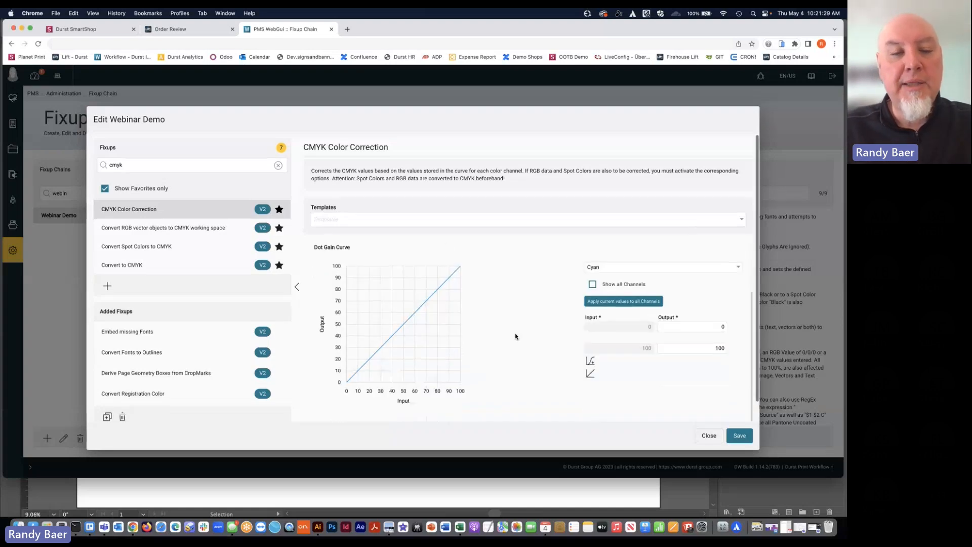
scroll(515, 336, "up", 3)
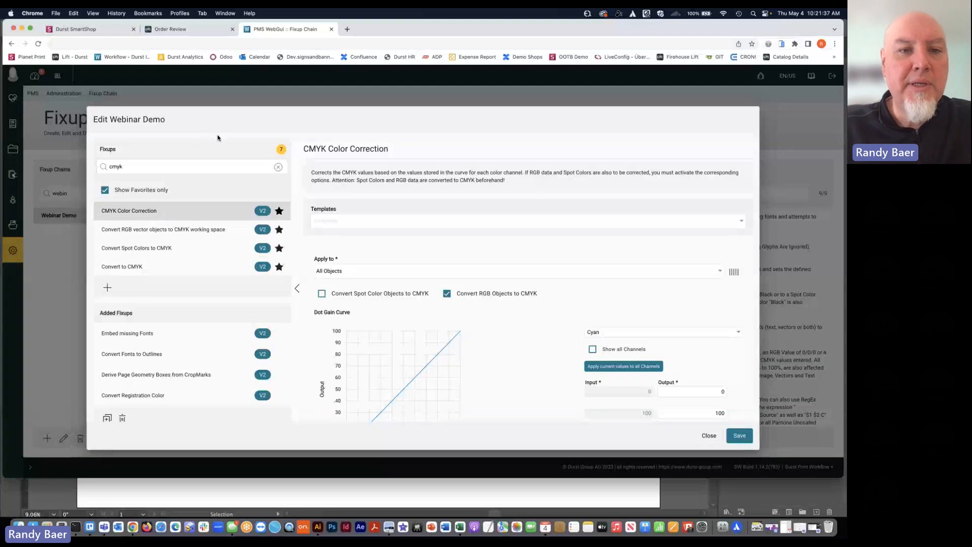
Search the available fixups for "bleed", look through the matching ones, and add Create Bleed on Irregular Shape to the chain
left_click(278, 168)
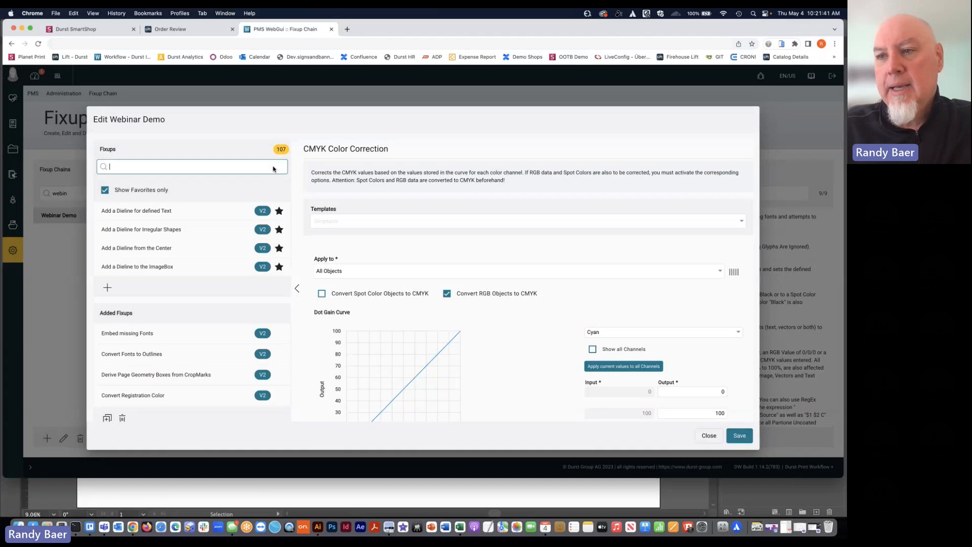
left_click(226, 166)
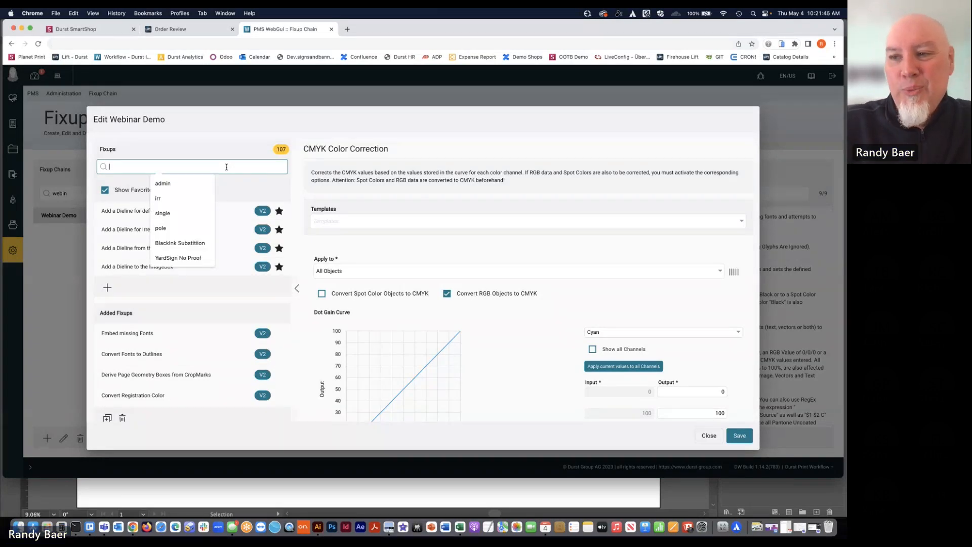
type("bleed")
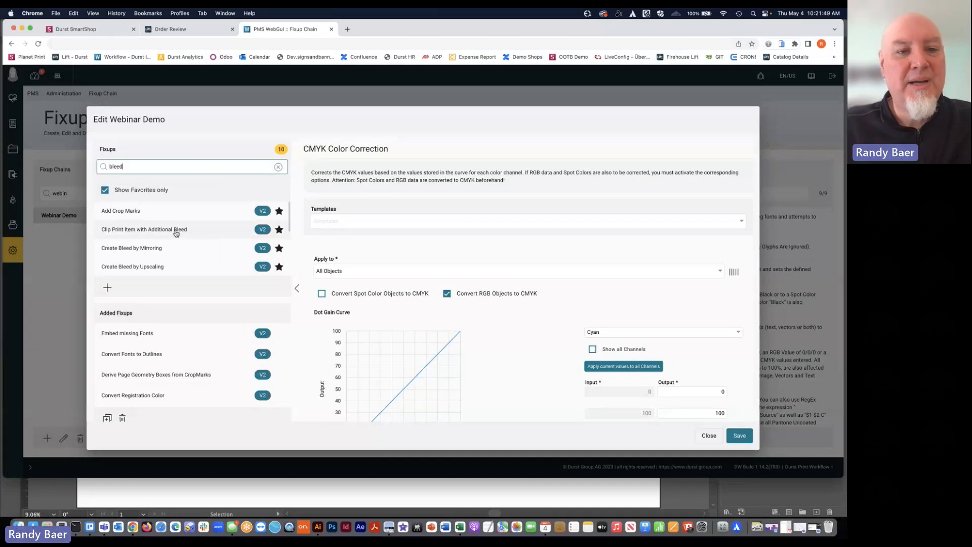
scroll(176, 233, "down", 2)
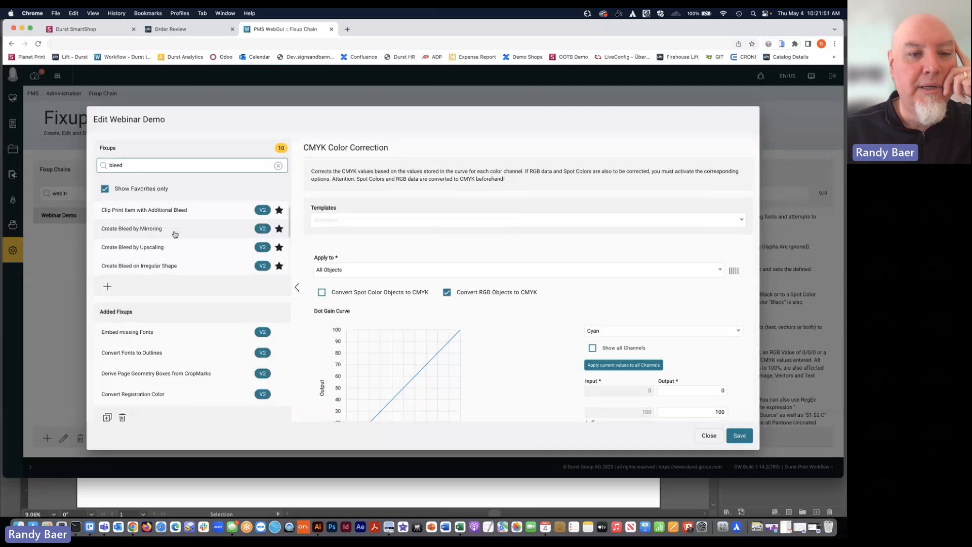
scroll(175, 233, "down", 1)
scroll(175, 234, "up", 1)
scroll(176, 233, "down", 1)
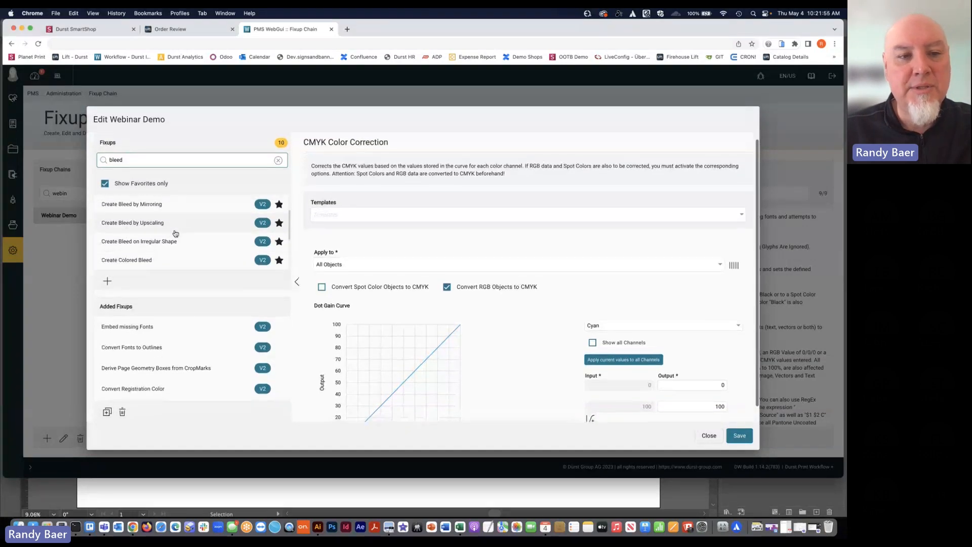
scroll(174, 235, "down", 1)
scroll(172, 238, "up", 1)
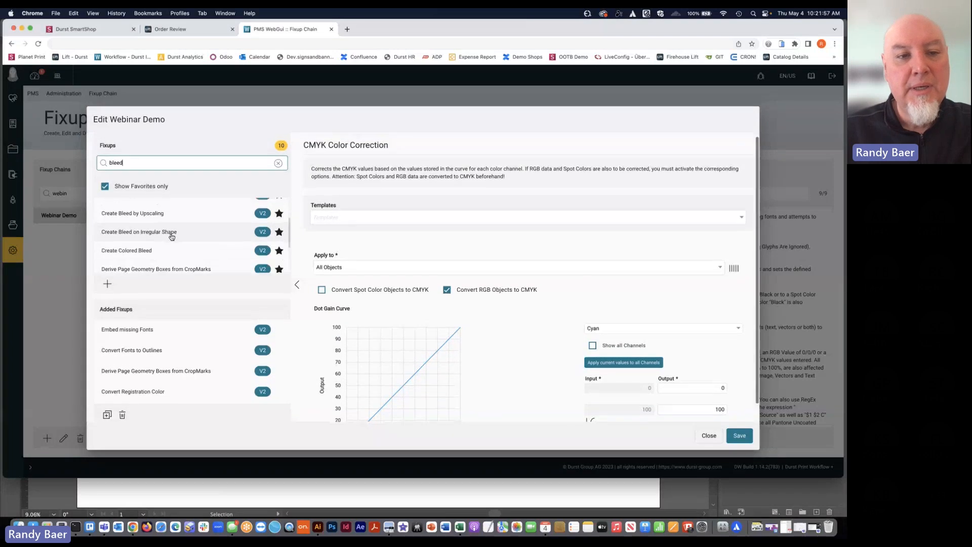
scroll(172, 238, "up", 1)
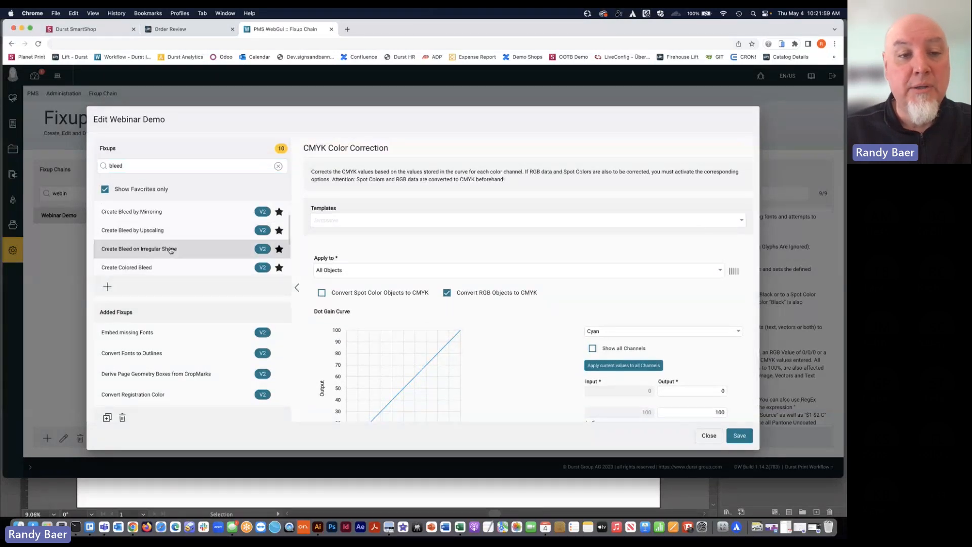
left_click(108, 287)
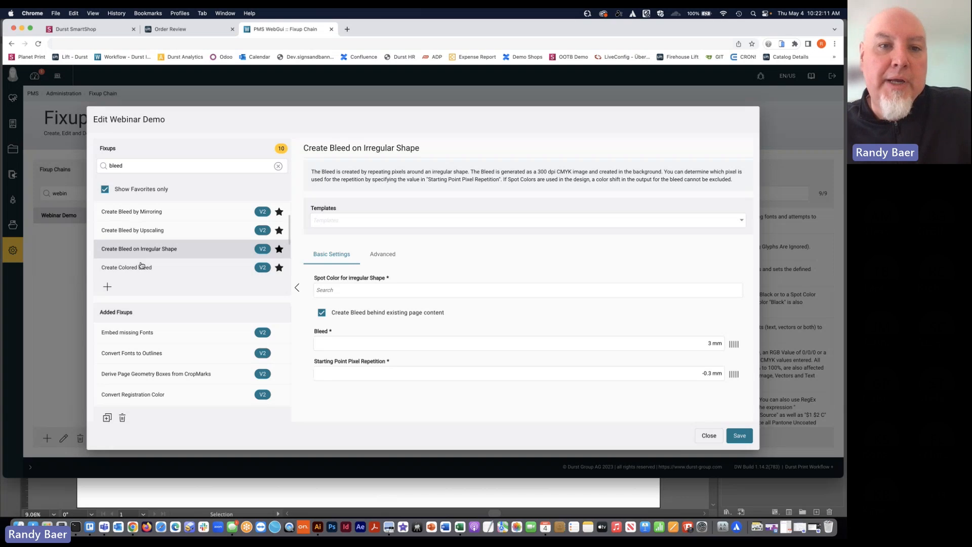
Search the available fixups for "ocr" and add the Extract text (OCR) fixup to the chain
left_click(278, 167)
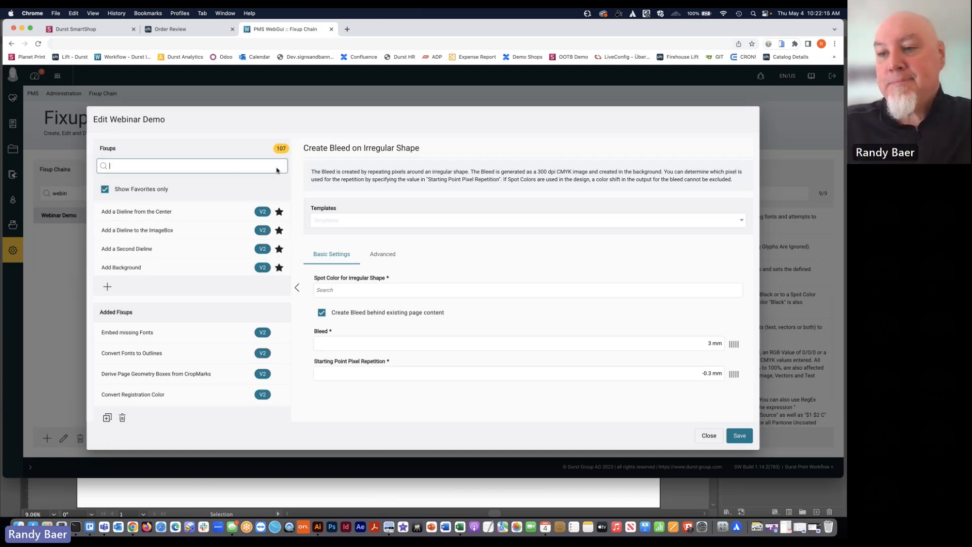
left_click(220, 167)
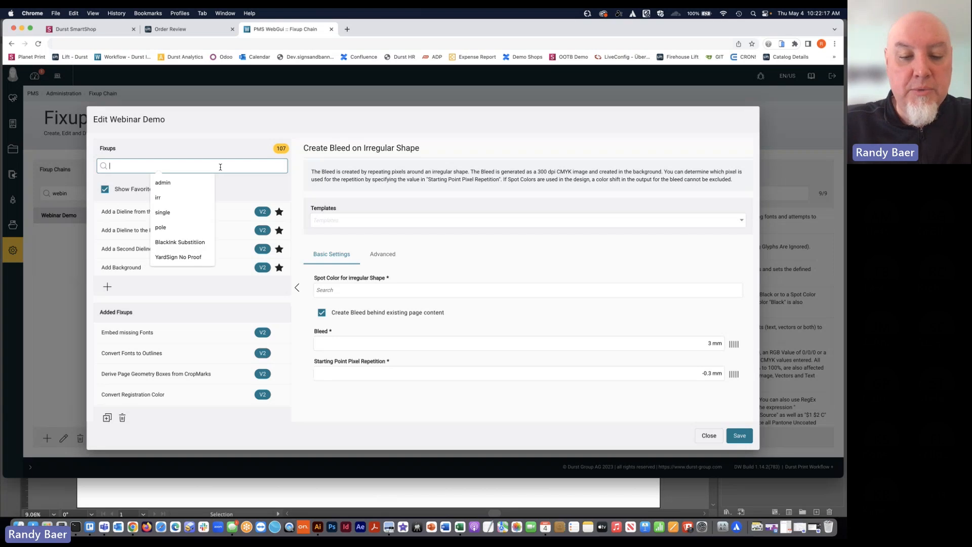
type("ocr")
left_click(173, 215)
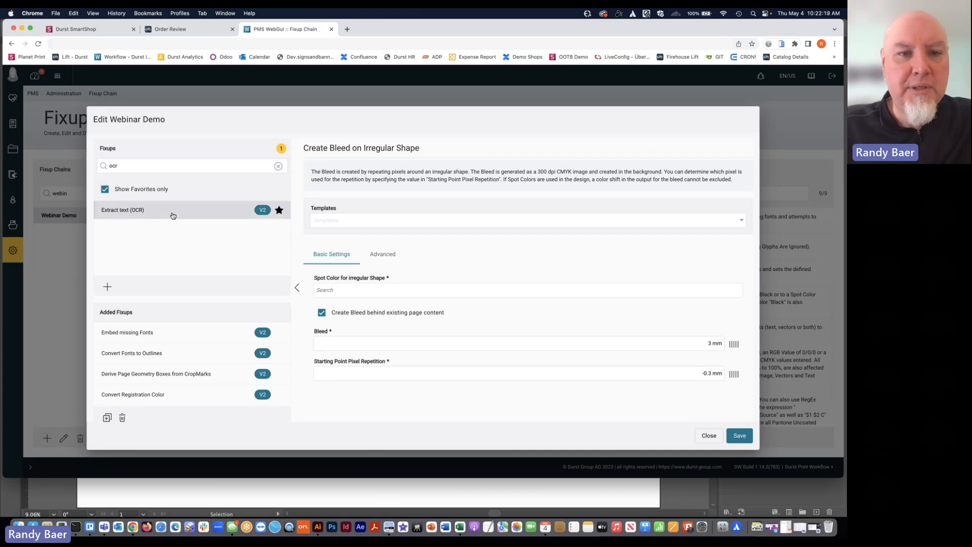
left_click(108, 287)
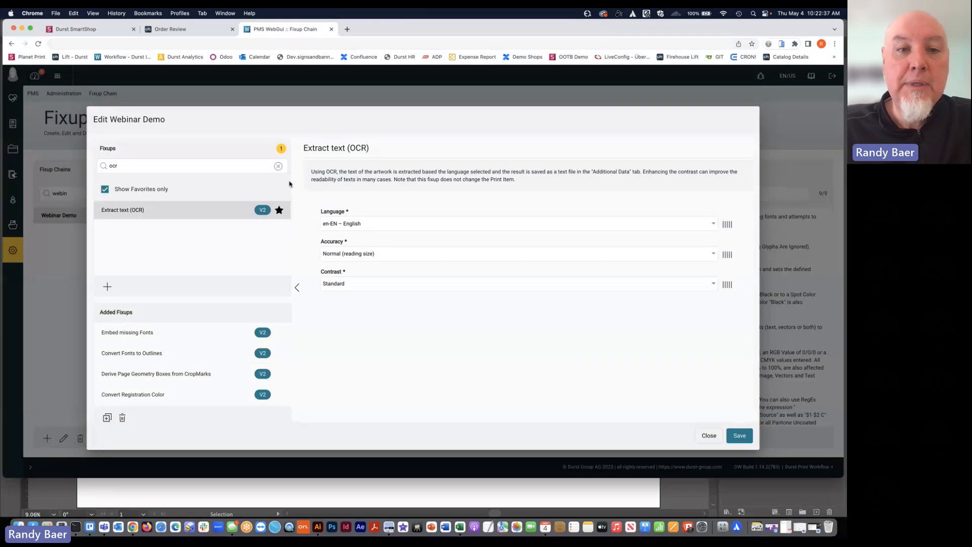
Search the available fixups for "remove", add Remove Empty Pages and Remove Existing Bleed, and look through the other matching fixups
left_click(278, 166)
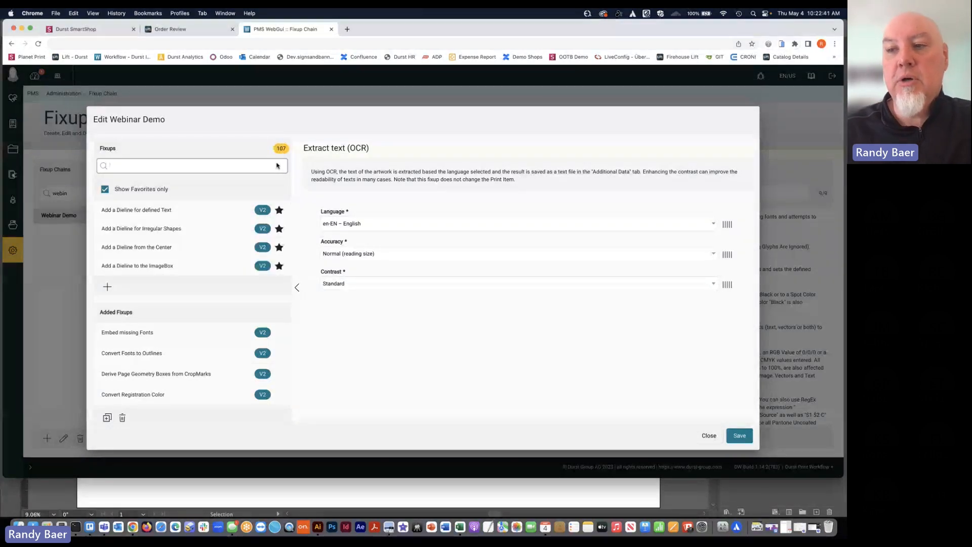
left_click(165, 166)
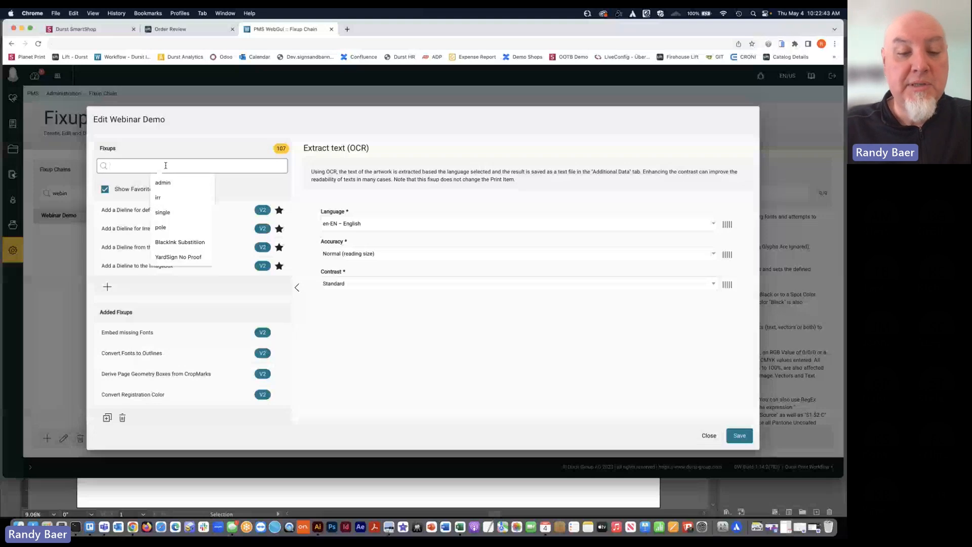
type("remove")
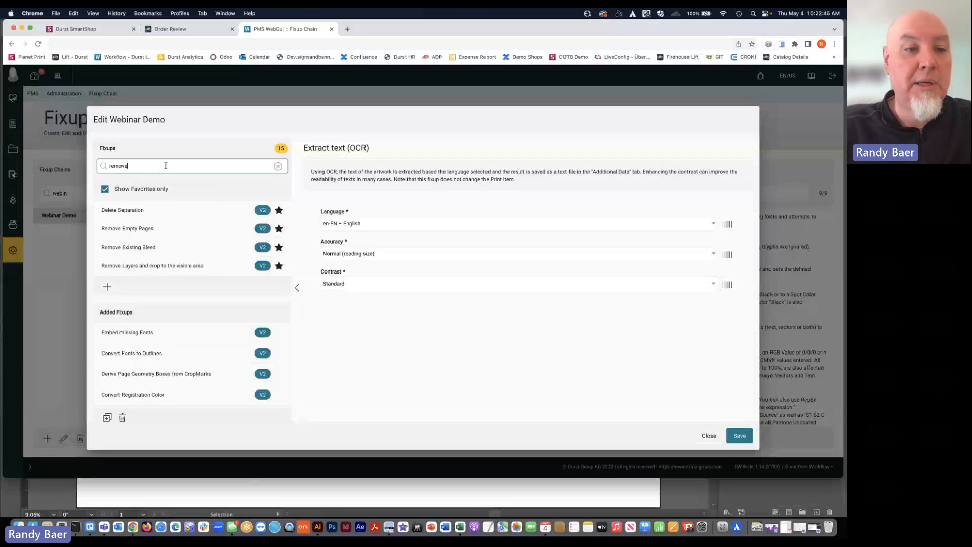
left_click(131, 226)
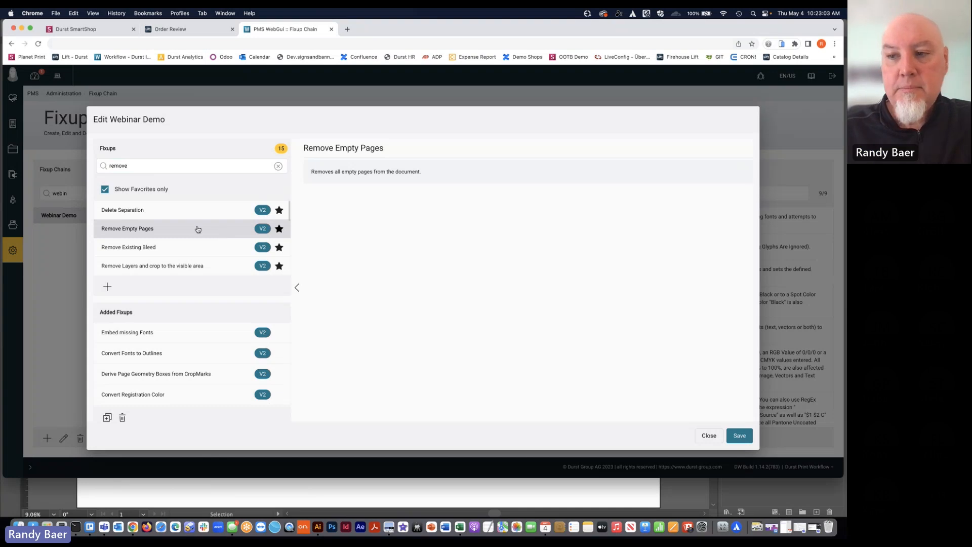
left_click(149, 248)
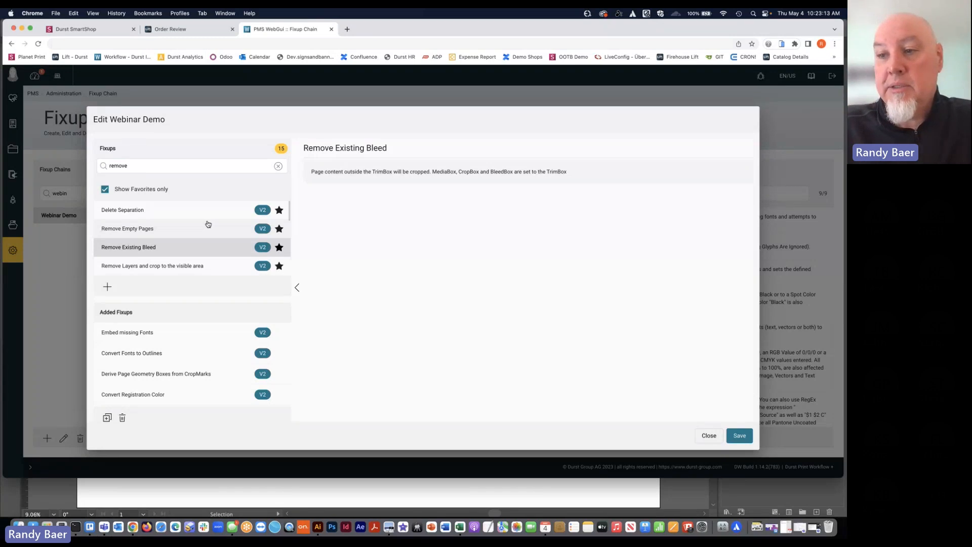
scroll(207, 224, "down", 5)
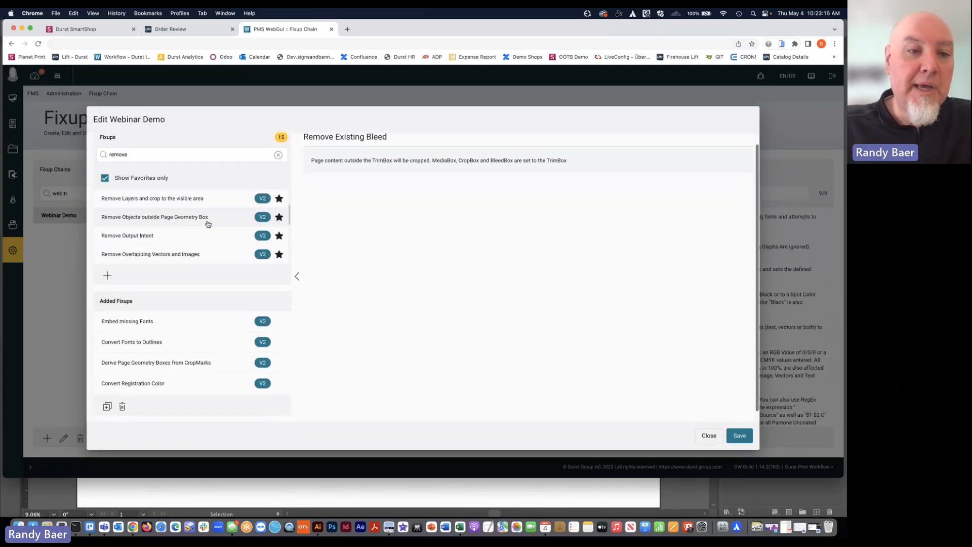
scroll(207, 223, "down", 3)
Search the available fixups for "scale", add Scale Page Content by Percent to the chain, and review its scaling setting
left_click(204, 155)
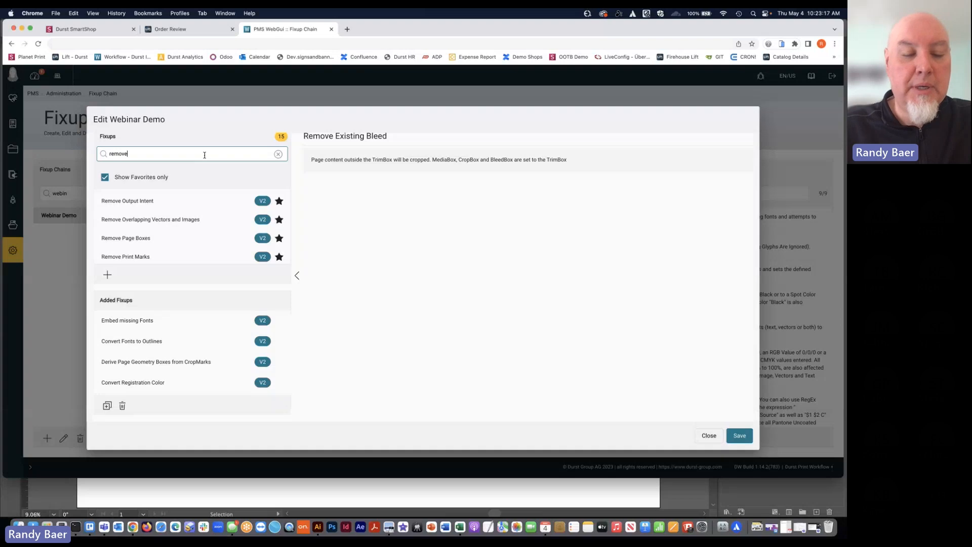
double_click(205, 155)
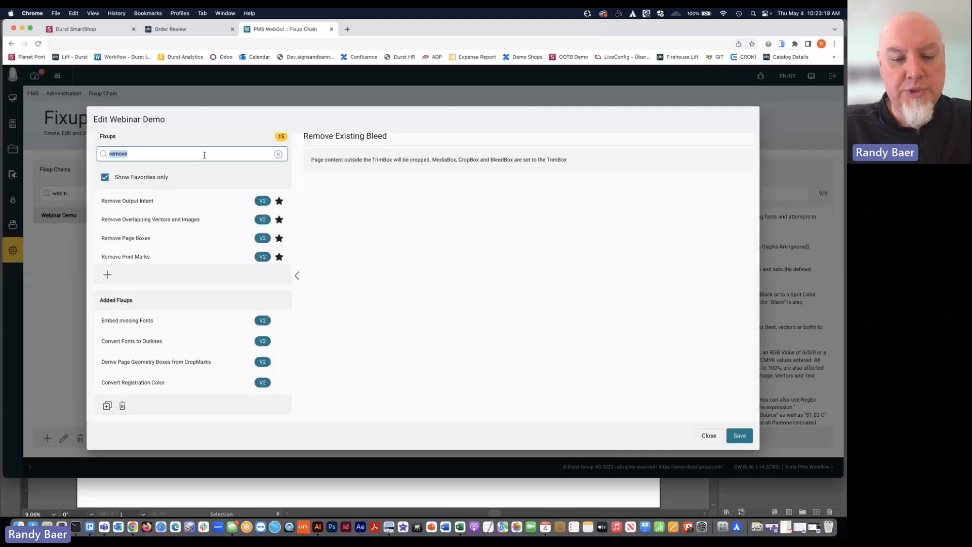
type("scale")
scroll(187, 205, "up", 3)
scroll(190, 216, "up", 1)
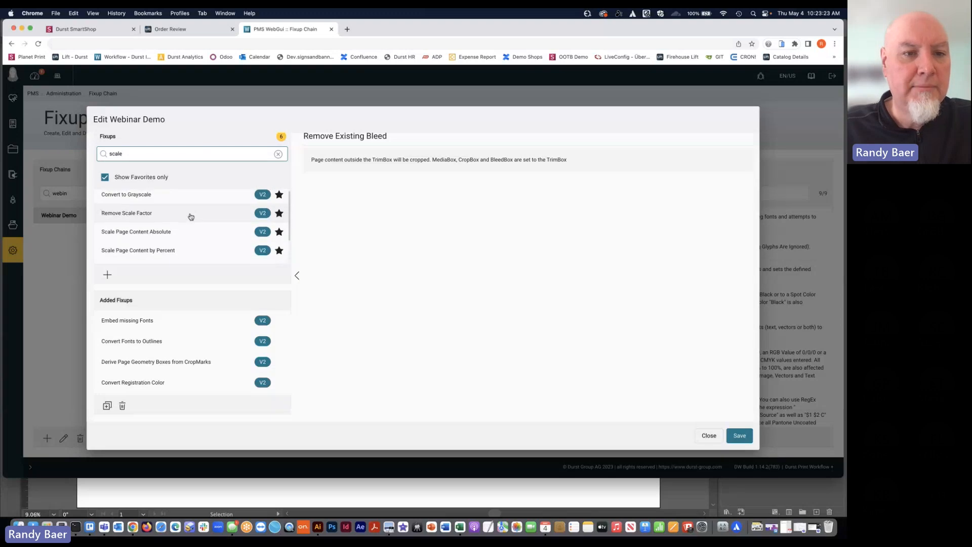
left_click(190, 217)
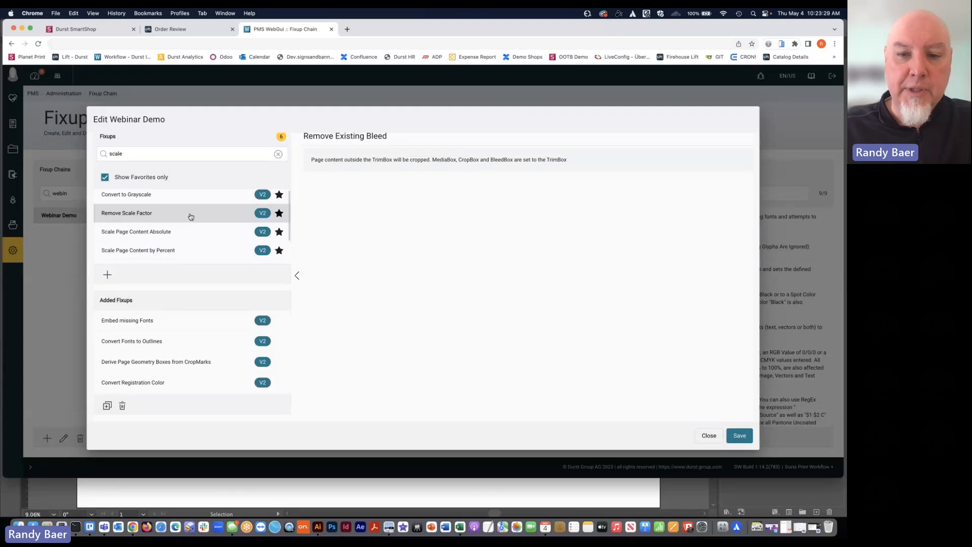
left_click(175, 250)
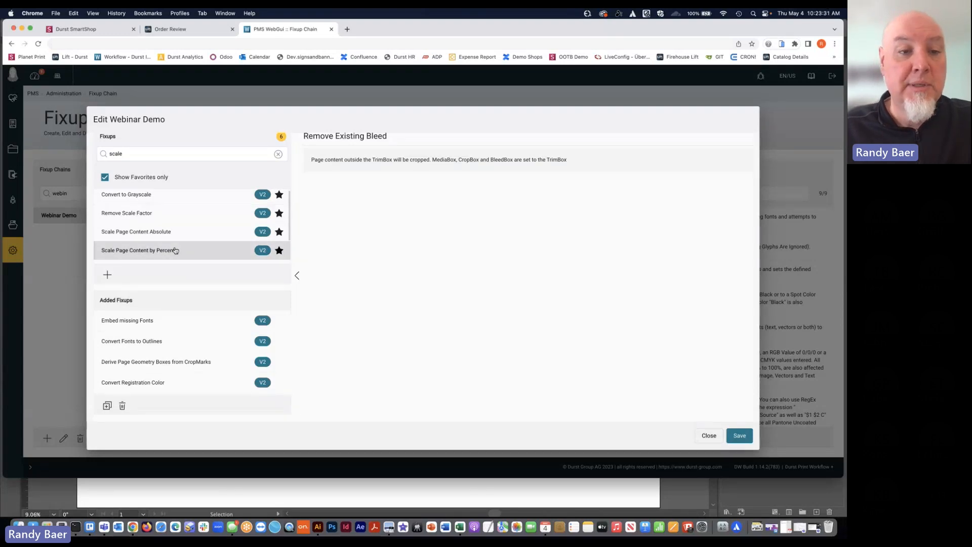
left_click(107, 277)
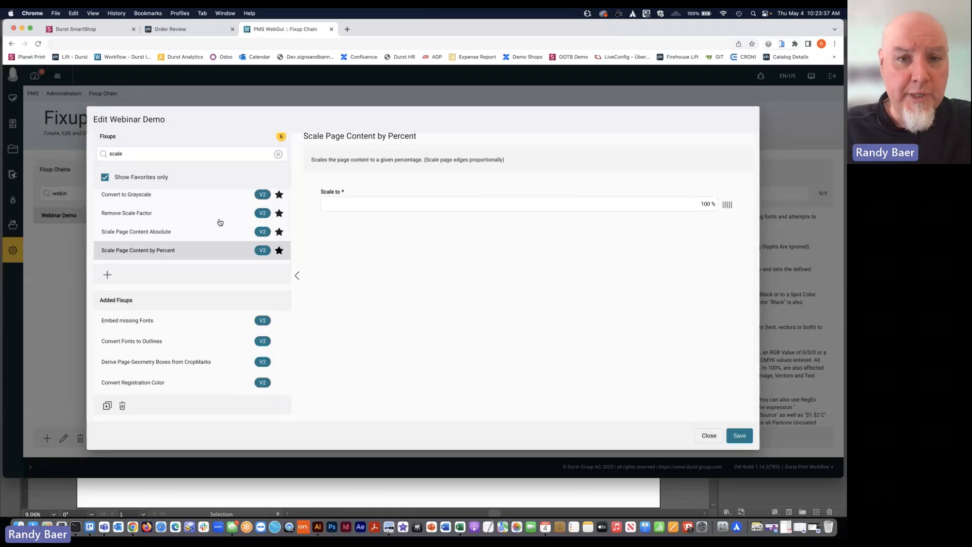
left_click(682, 205)
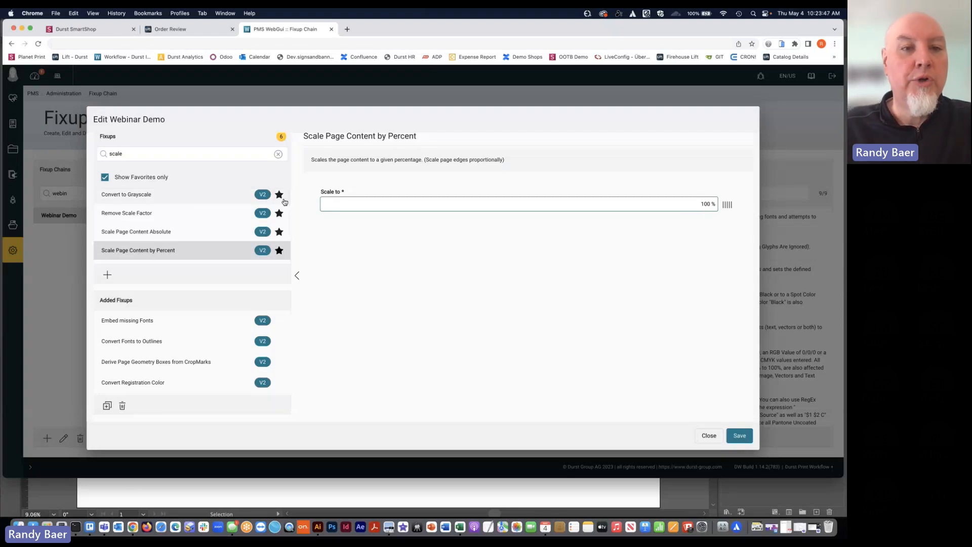
Narrow the fixup search to "upscale" and select the Upscale Image Resolution fixup
left_click(171, 154)
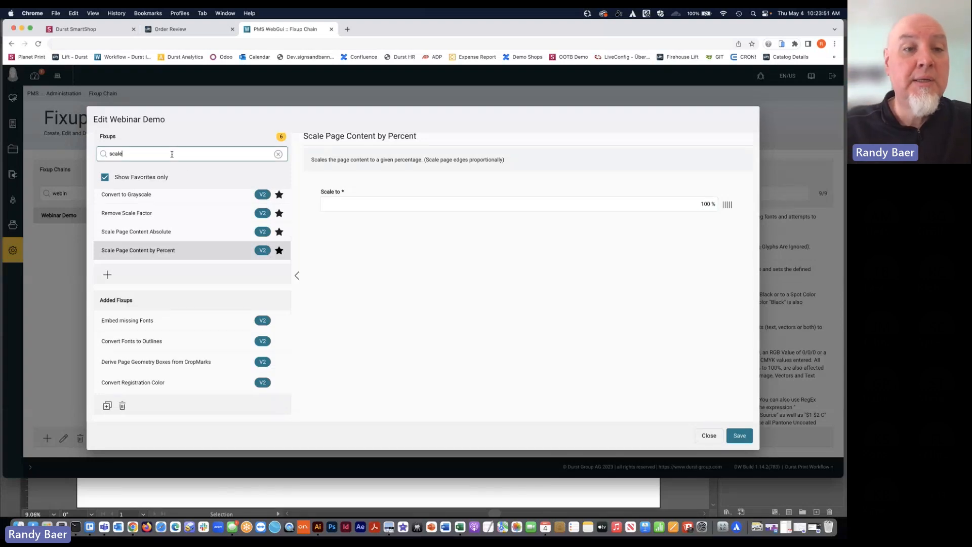
key("Left")
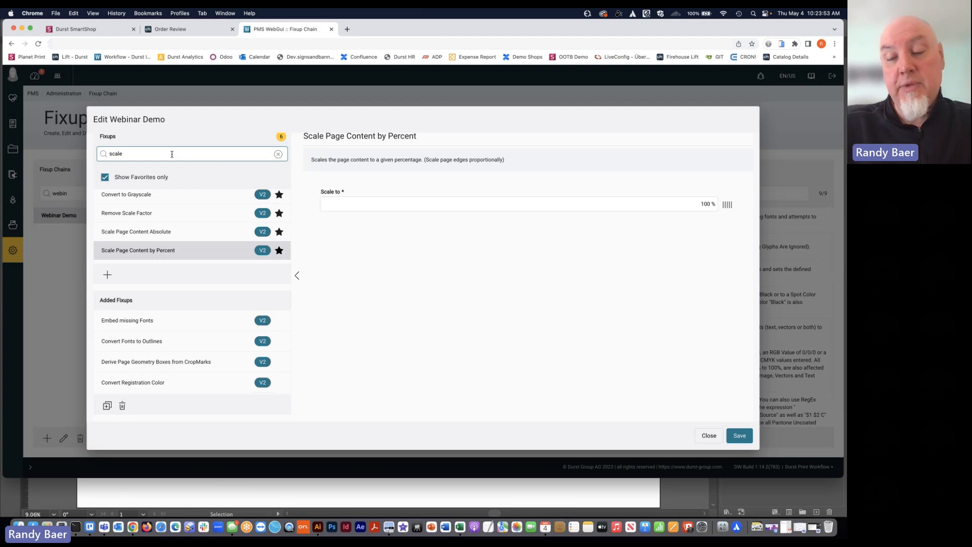
type("up")
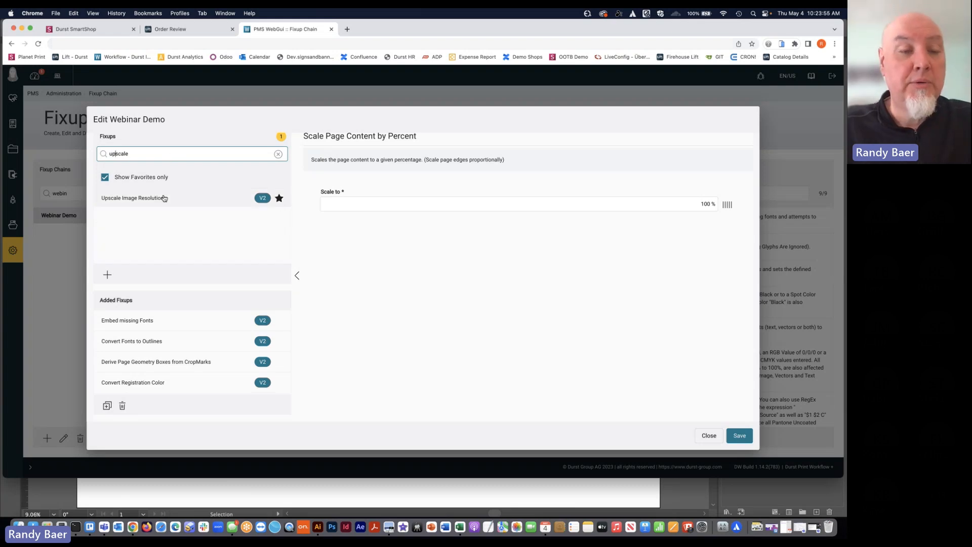
left_click(164, 198)
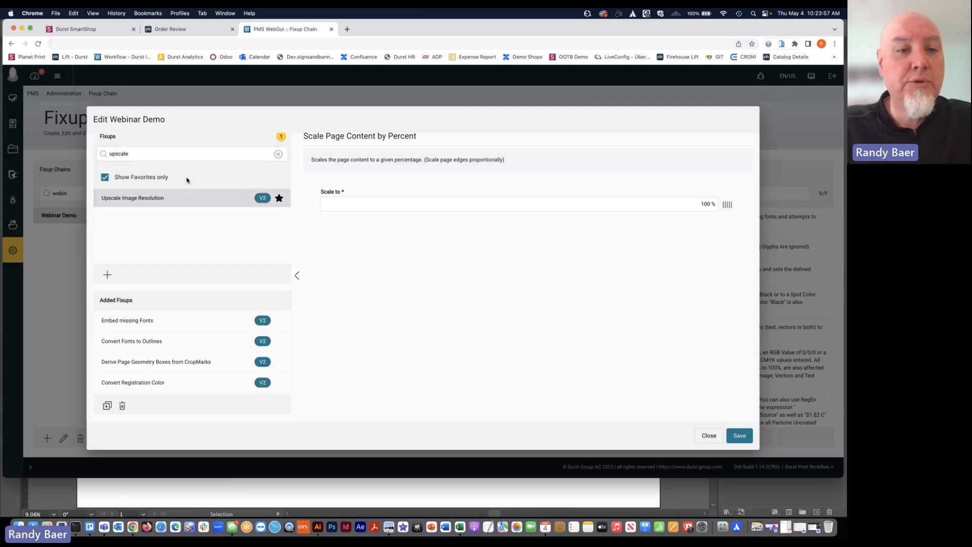
Clear the fixup search and look through the full list of favorite fixups
left_click(274, 157)
left_click(275, 155)
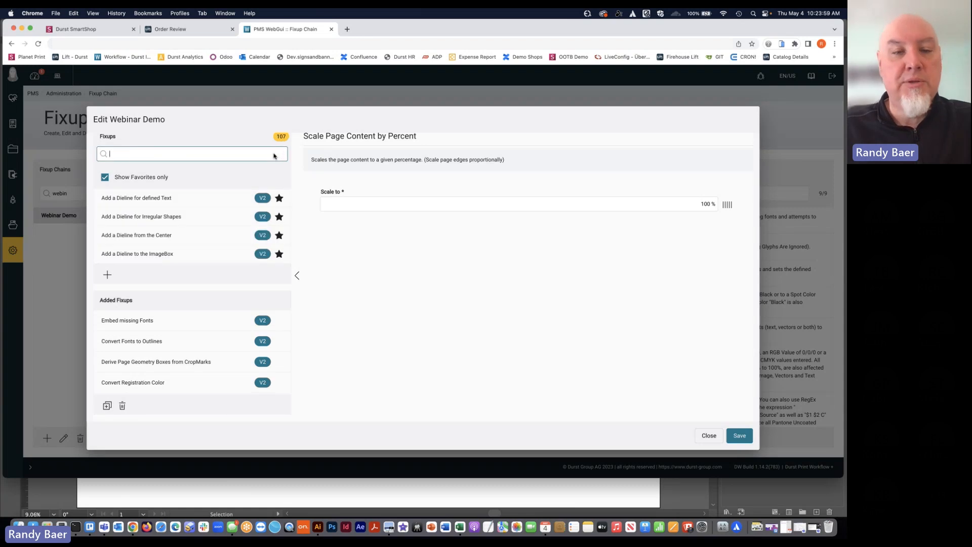
scroll(215, 194, "down", 6)
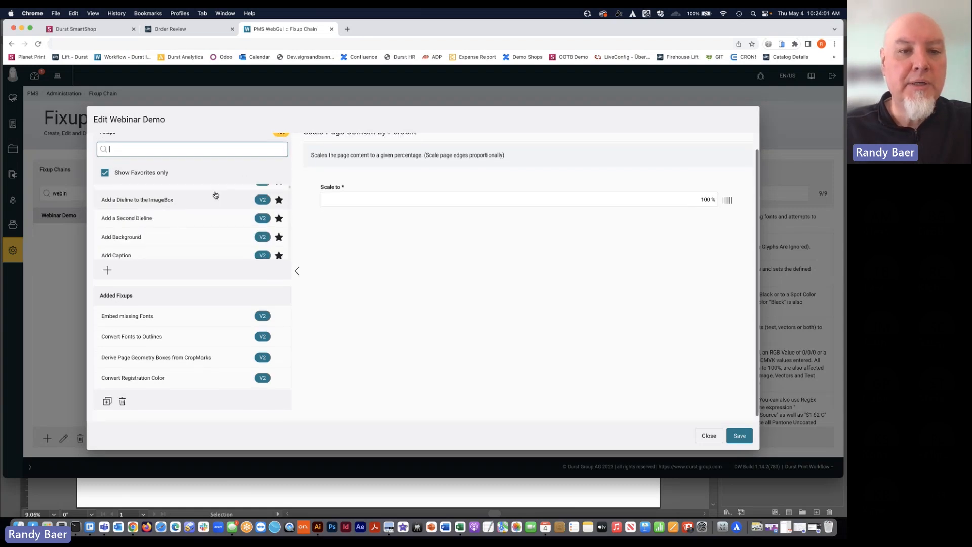
scroll(215, 195, "down", 8)
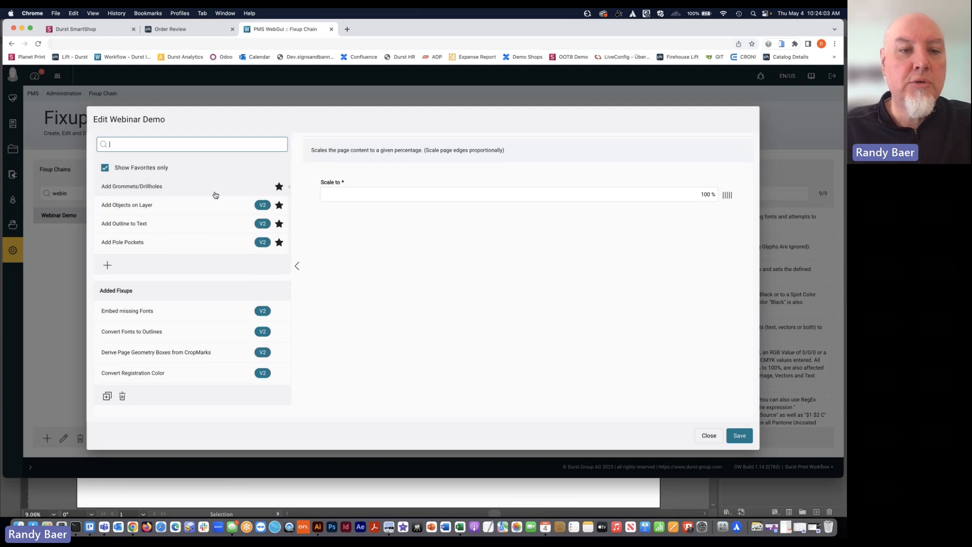
scroll(215, 195, "down", 6)
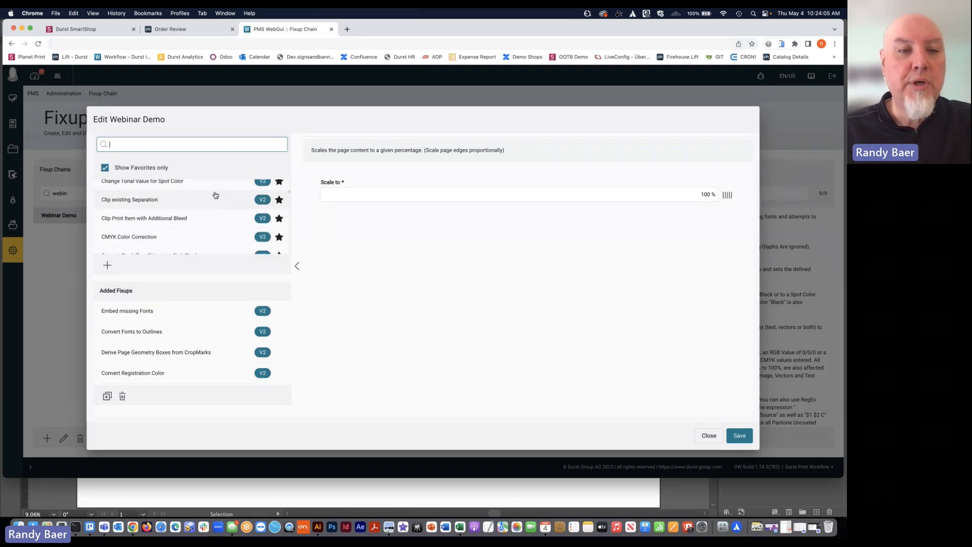
scroll(215, 194, "down", 6)
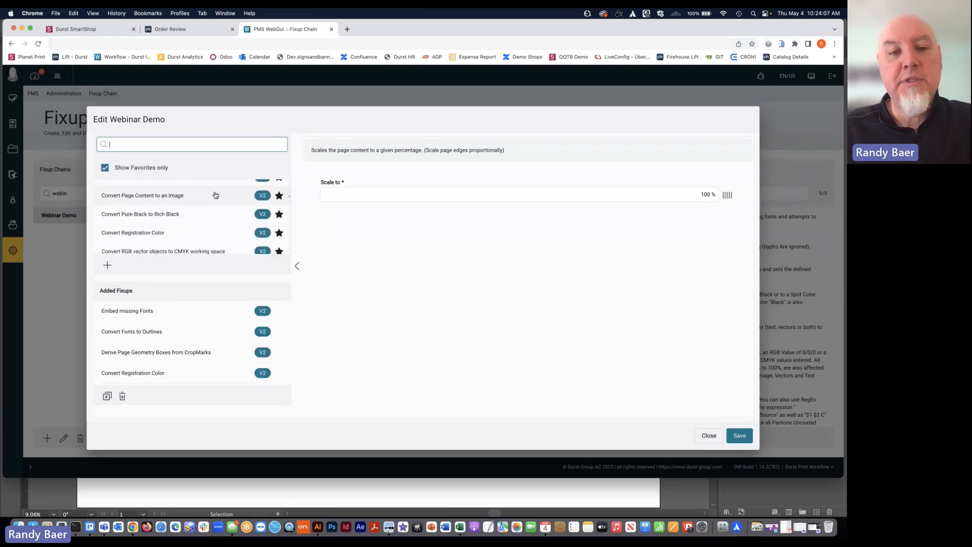
scroll(215, 195, "up", 20)
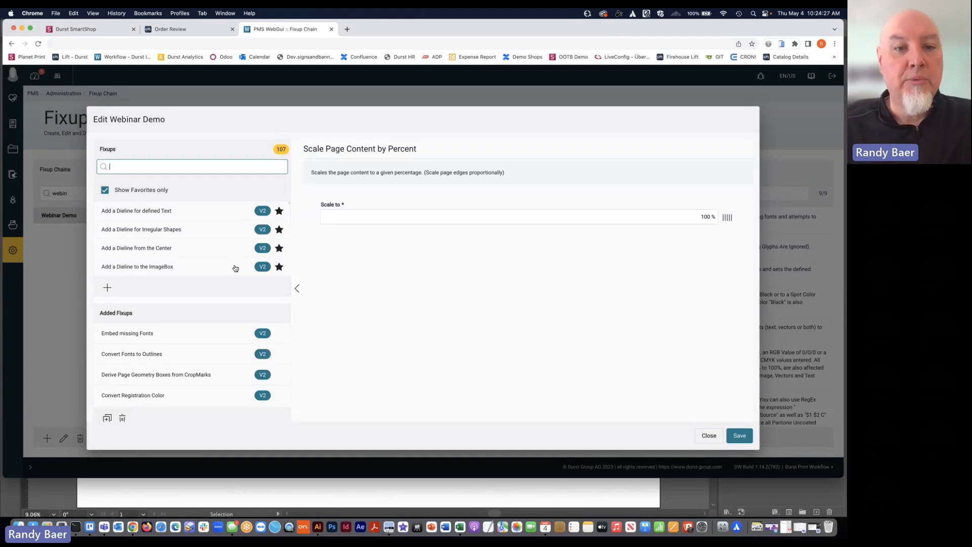
scroll(291, 210, "down", 2)
scroll(299, 209, "up", 2)
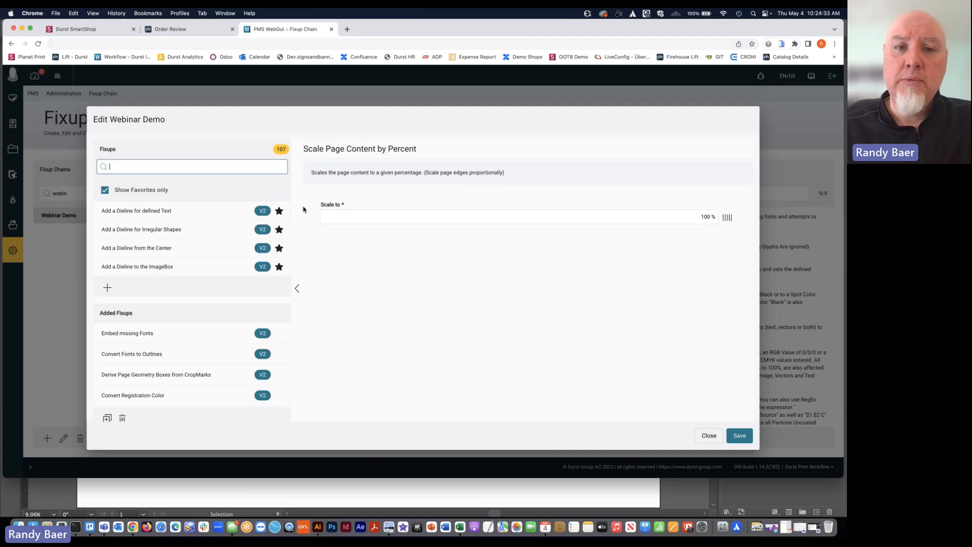
scroll(303, 209, "down", 1)
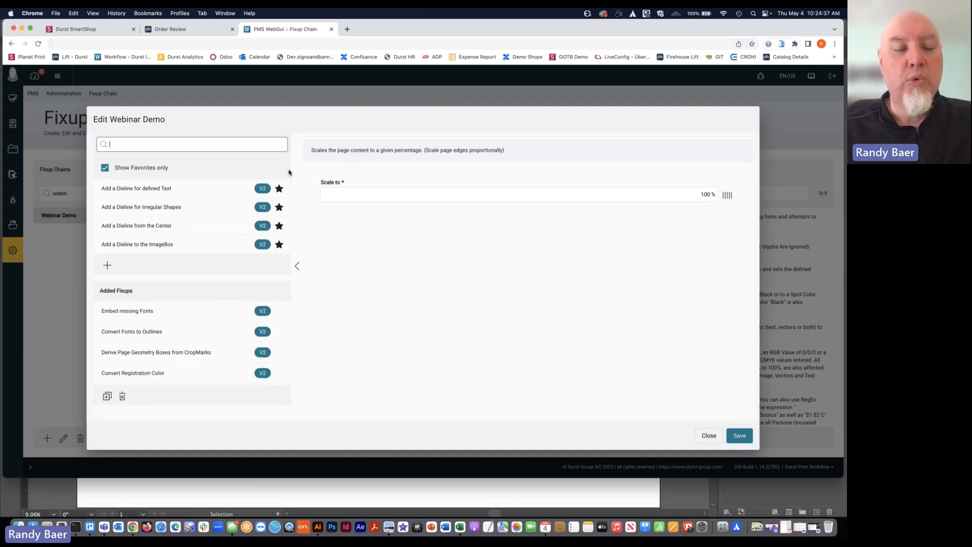
scroll(239, 193, "down", 1)
scroll(240, 193, "up", 1)
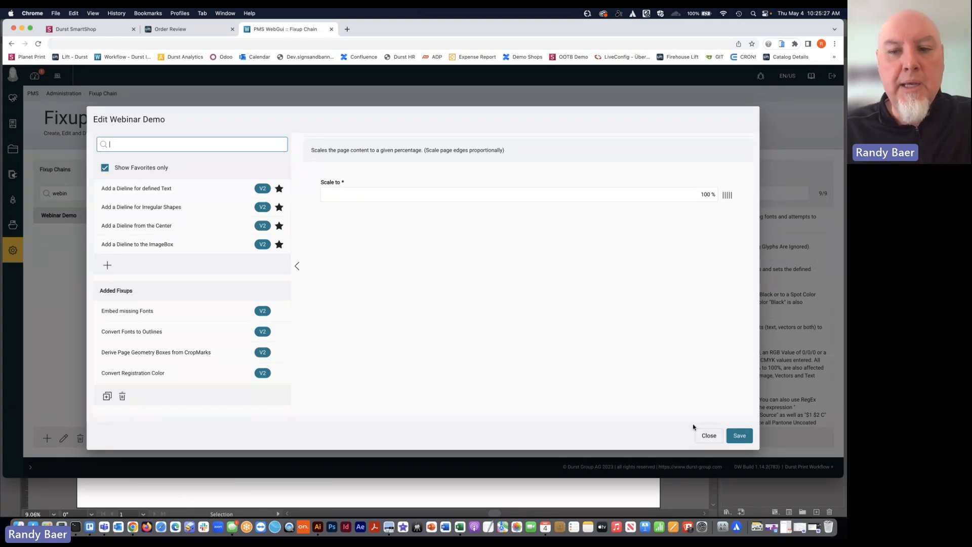
Close the Webinar Demo editor without saving and review the fixups contained in the chain
left_click(701, 434)
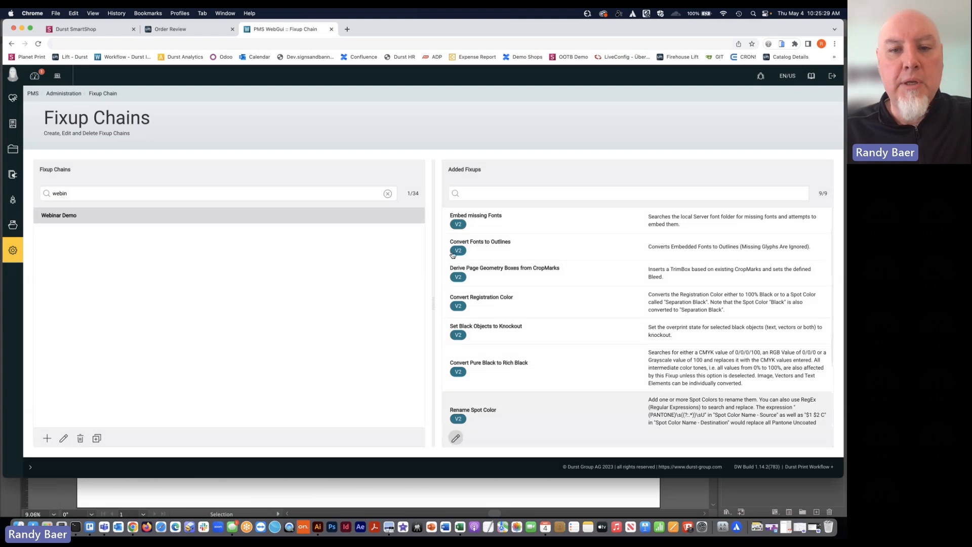
scroll(488, 238, "down", 1)
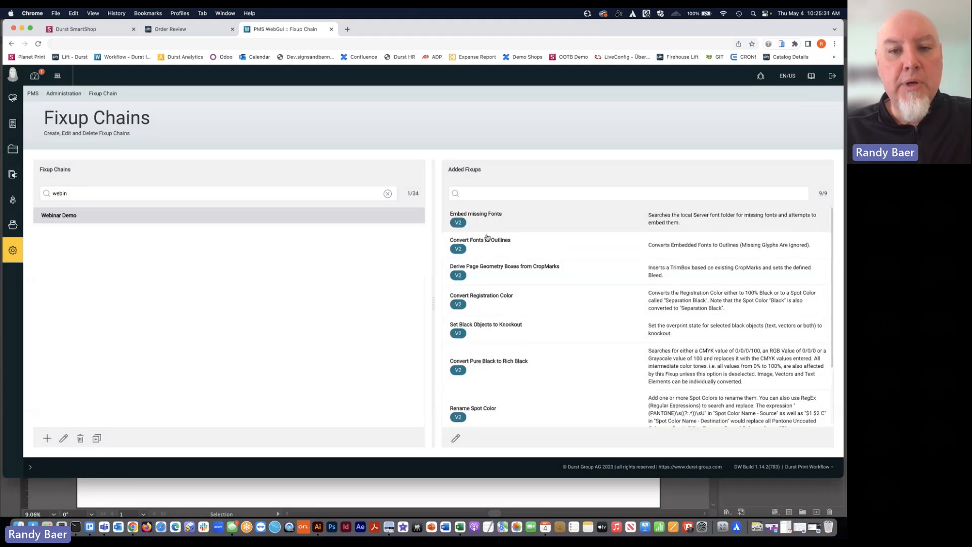
scroll(487, 238, "down", 1)
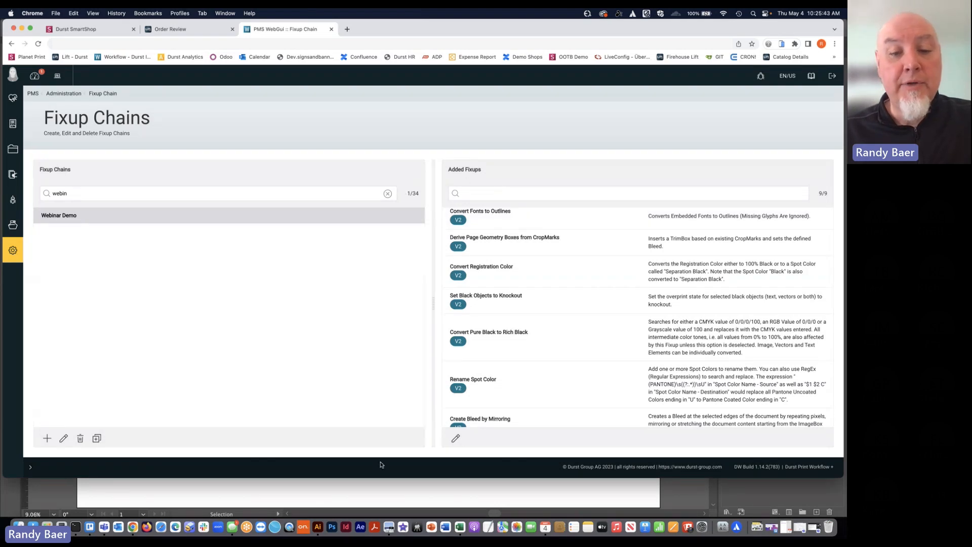
Switch to the Preview app
left_click(388, 527)
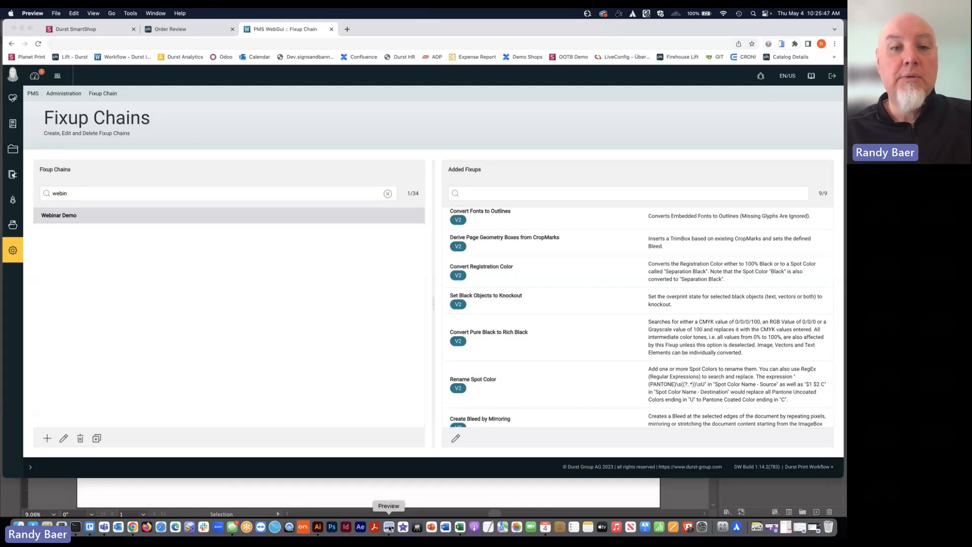